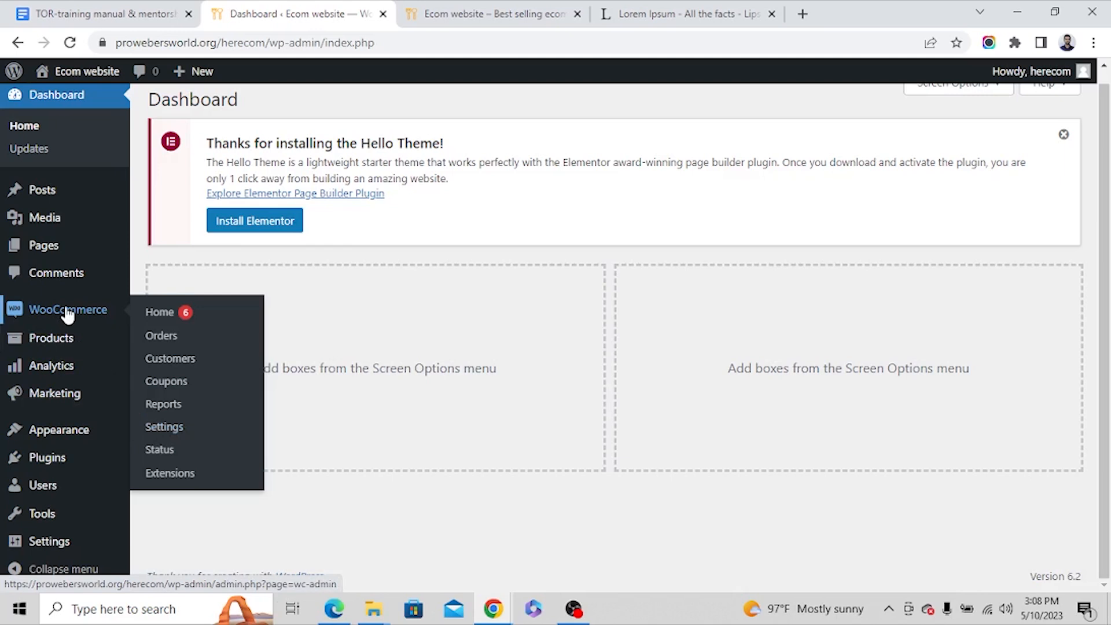
- Open the WooCommerce general settings and start editing the first line of the store address
click(165, 429)
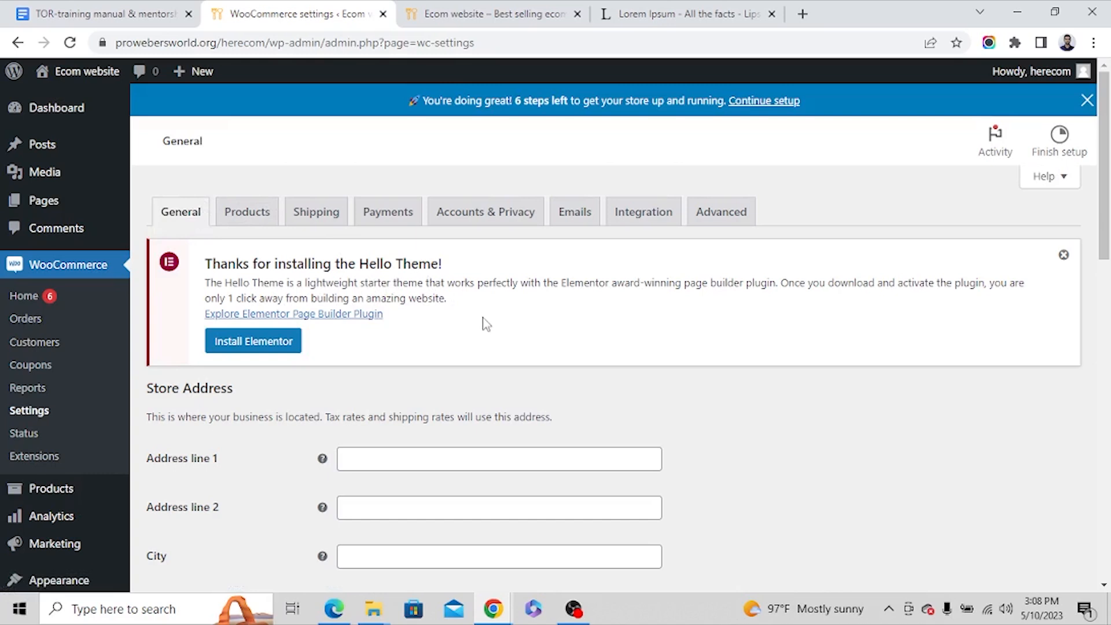
scroll(481, 318, down, 3)
scroll(265, 324, up, 3)
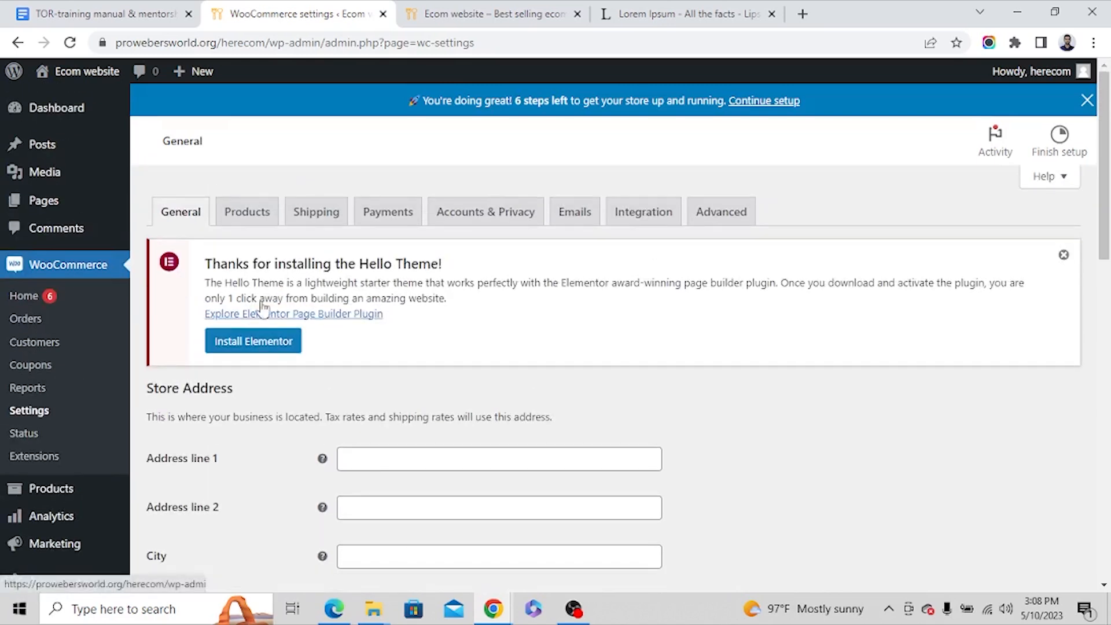
scroll(231, 332, down, 3)
drag(148, 227, 200, 227)
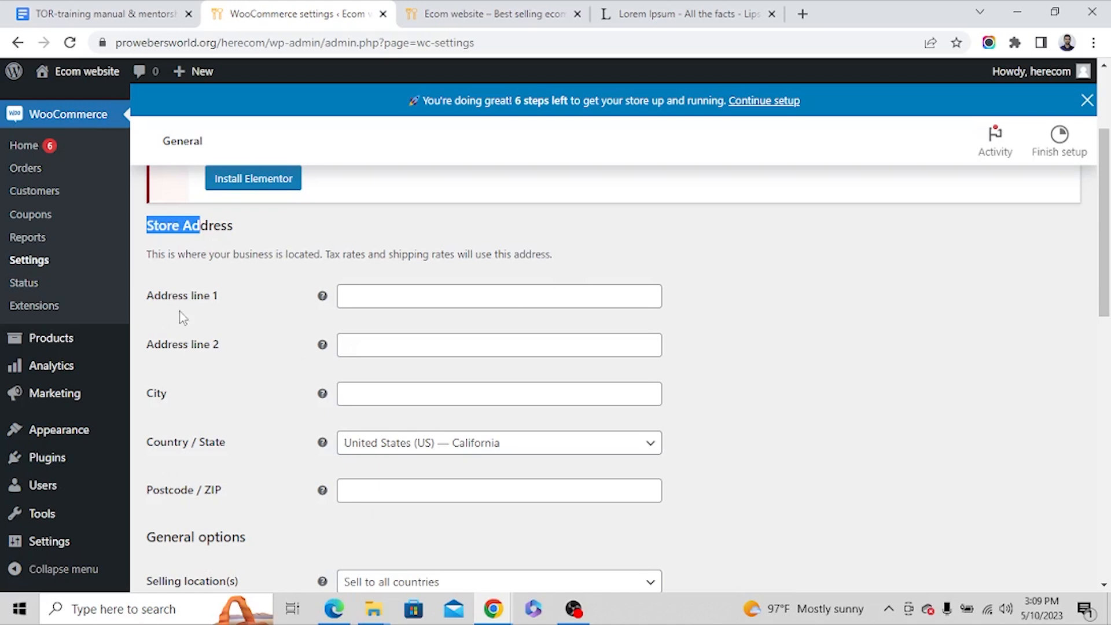
click(449, 302)
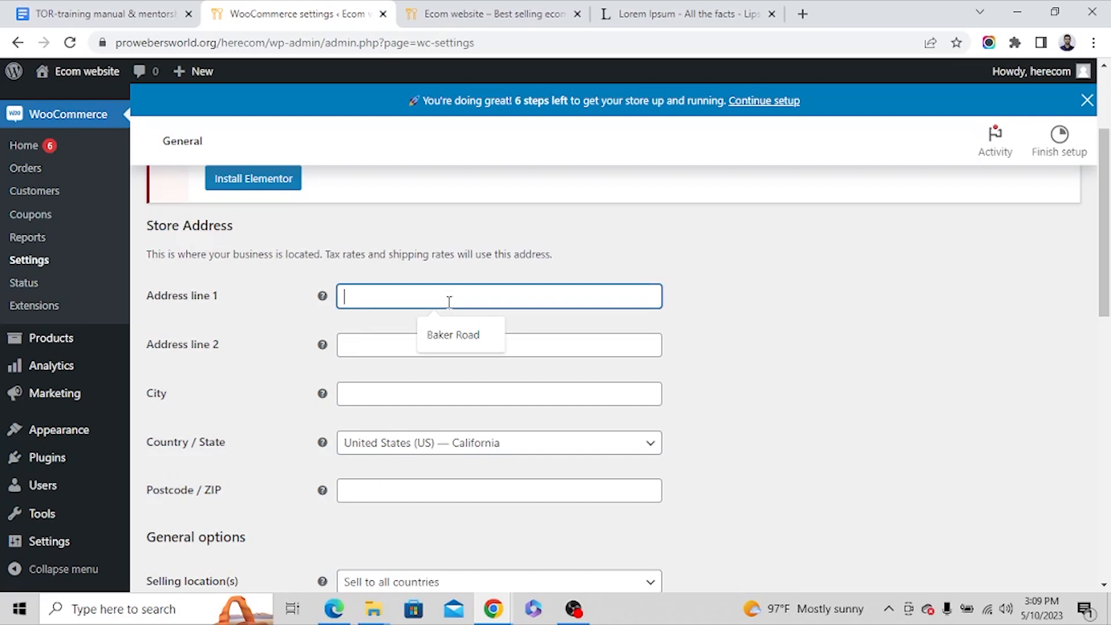
click(476, 338)
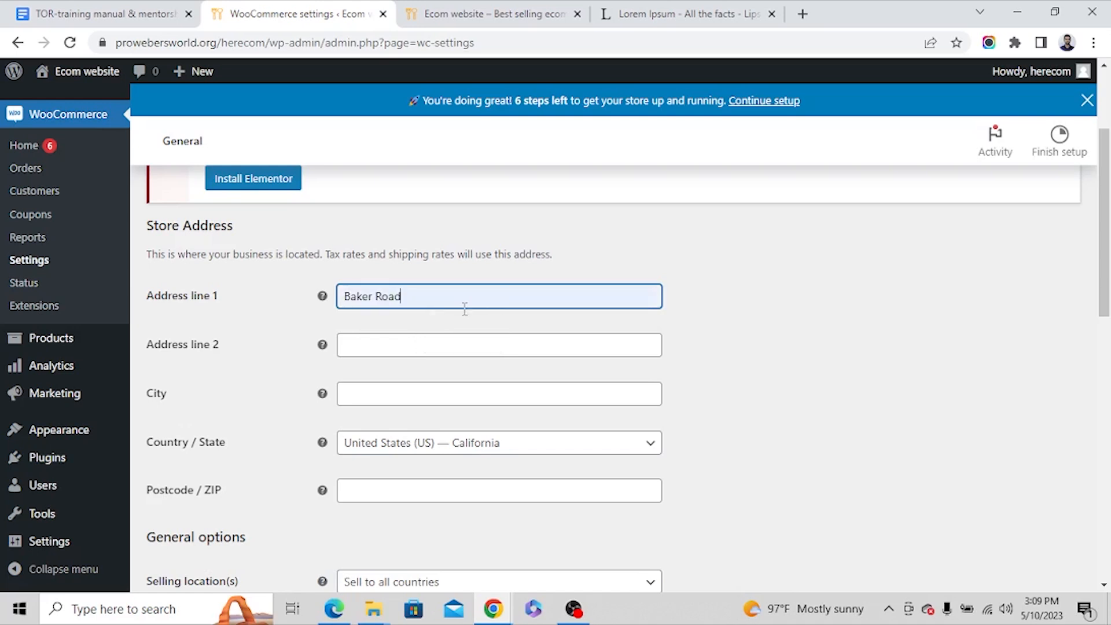
key(BackSpace)
key(BackSpace)
key(BackSpace)
key(BackSpace)
key(BackSpace)
key(BackSpace)
key(BackSpace)
key(BackSpace)
key(BackSpace)
key(BackSpace)
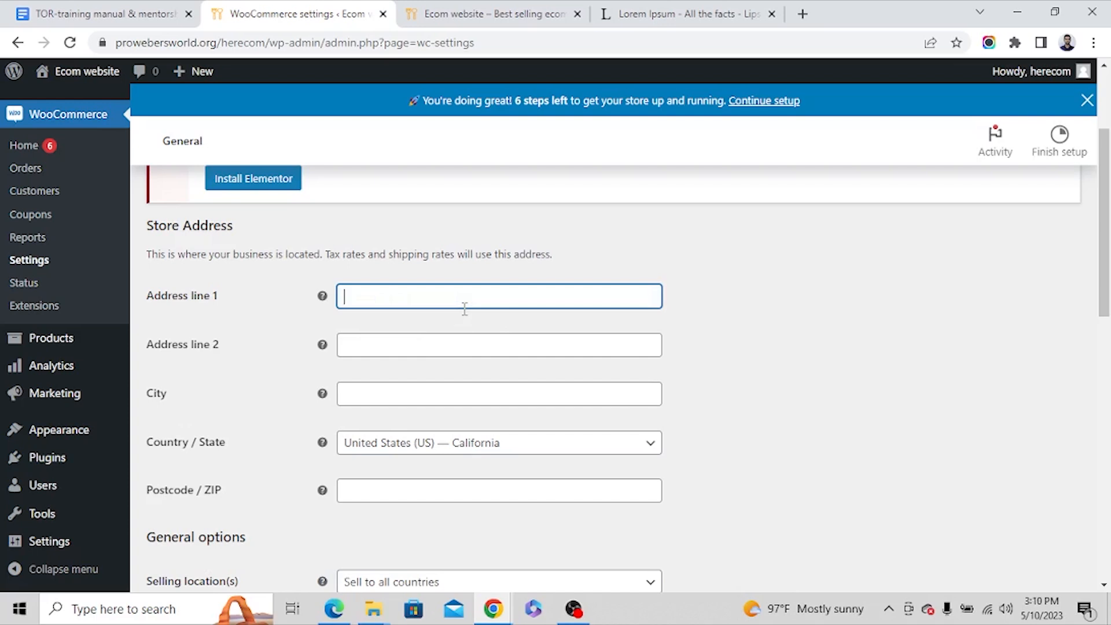
- Fill in the store's street address and city in the Store Address section
text(Begum Road)
click(422, 394)
text(Engli)
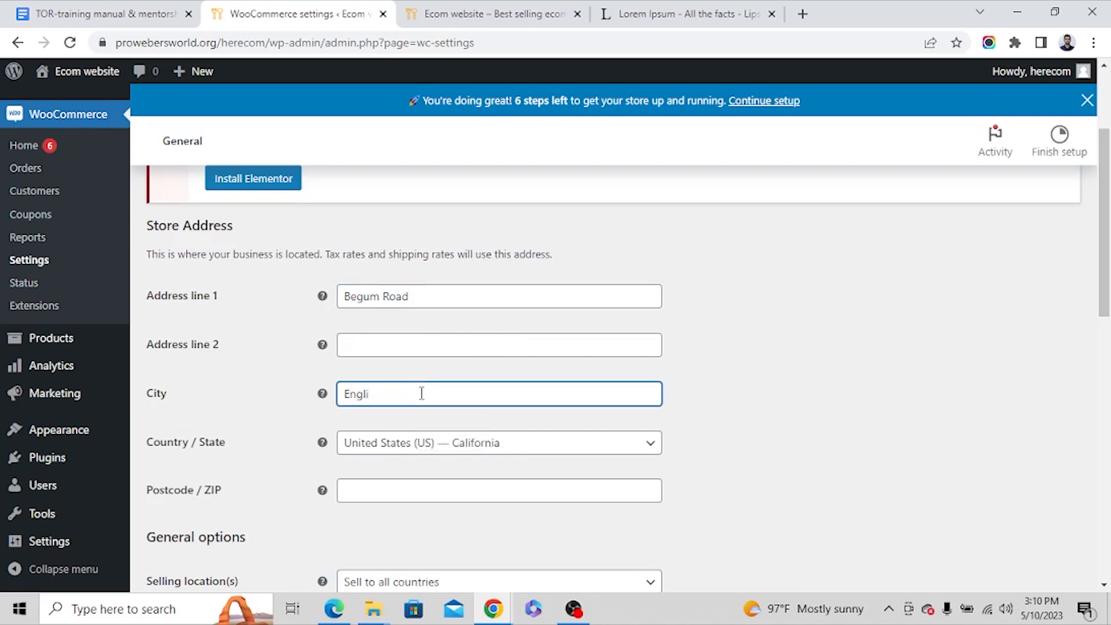
key(BackSpace)
text(and)
- Set the store's country to United Kingdom (UK) and fill in its postcode
scroll(538, 530, down, 2)
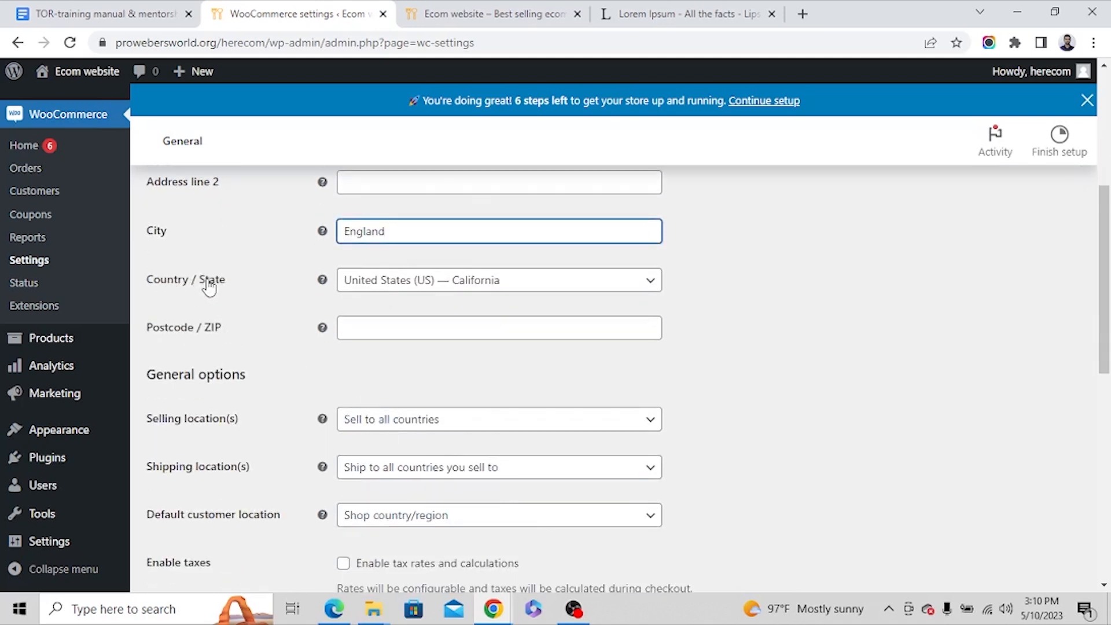
click(576, 285)
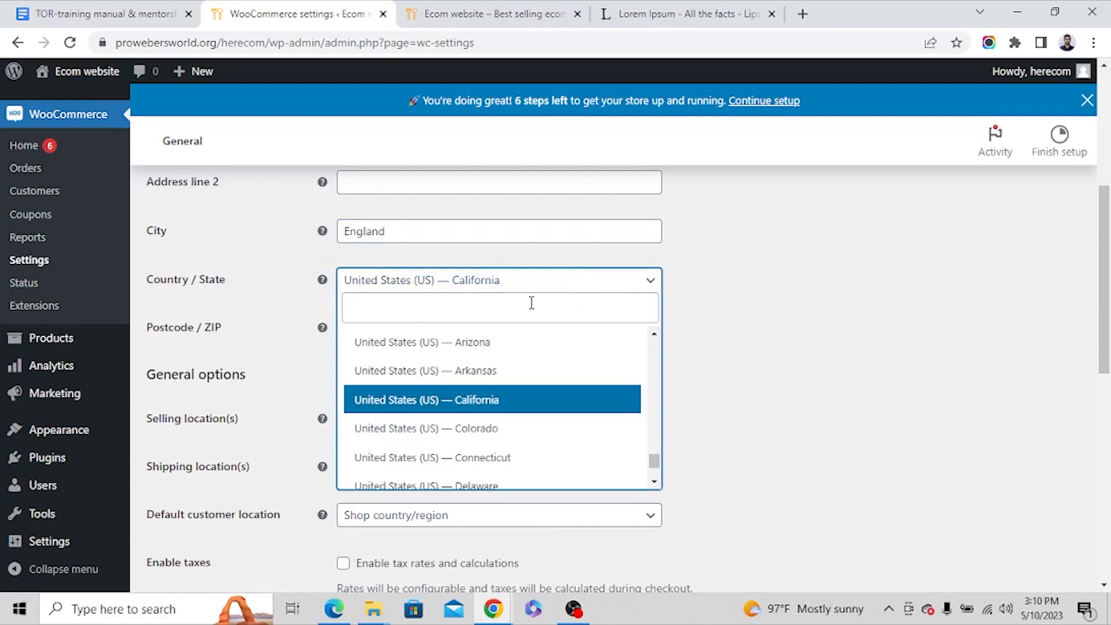
text(united)
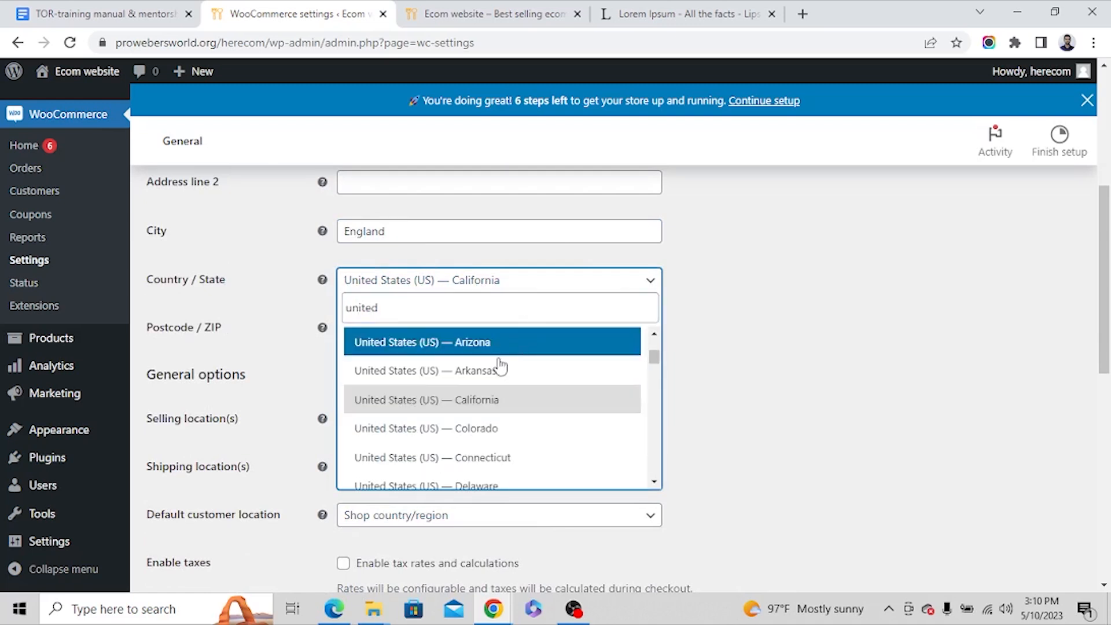
click(460, 302)
text(kind)
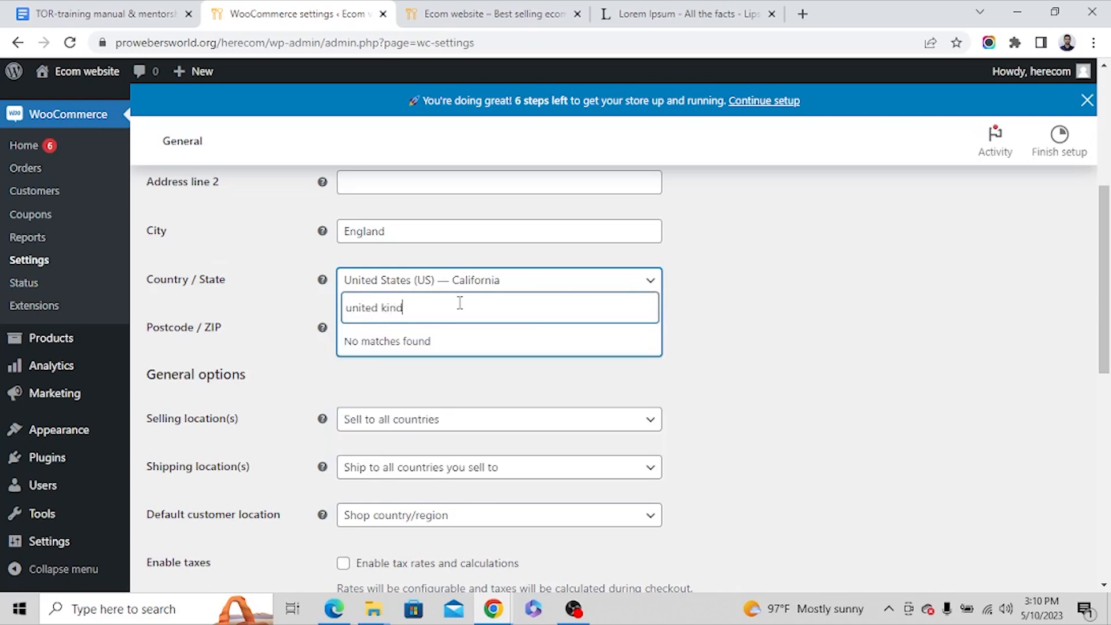
key(BackSpace)
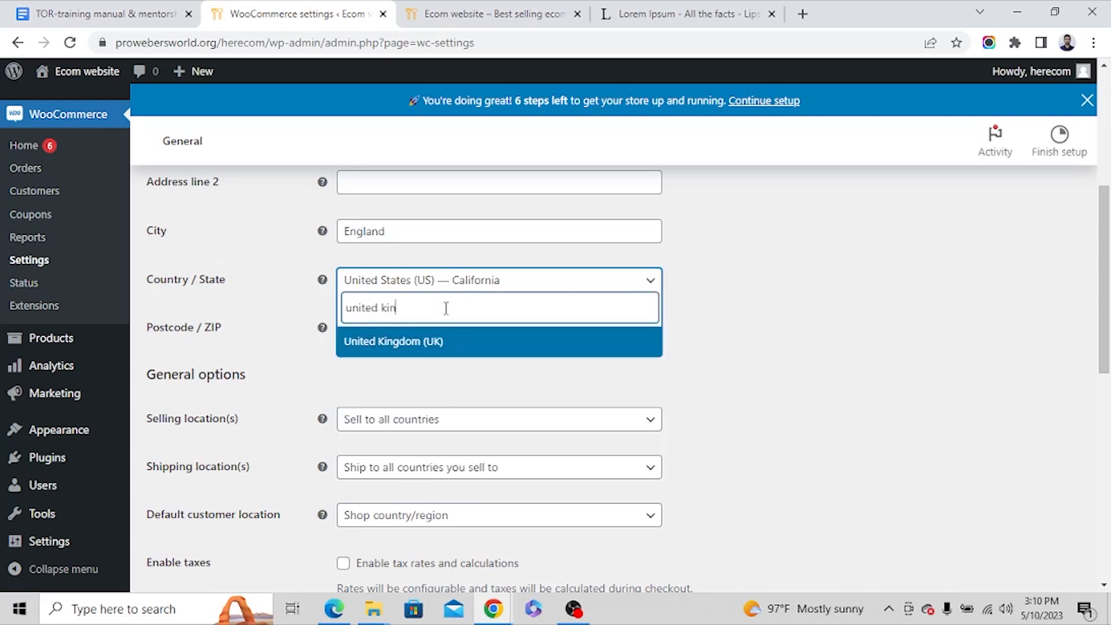
click(466, 346)
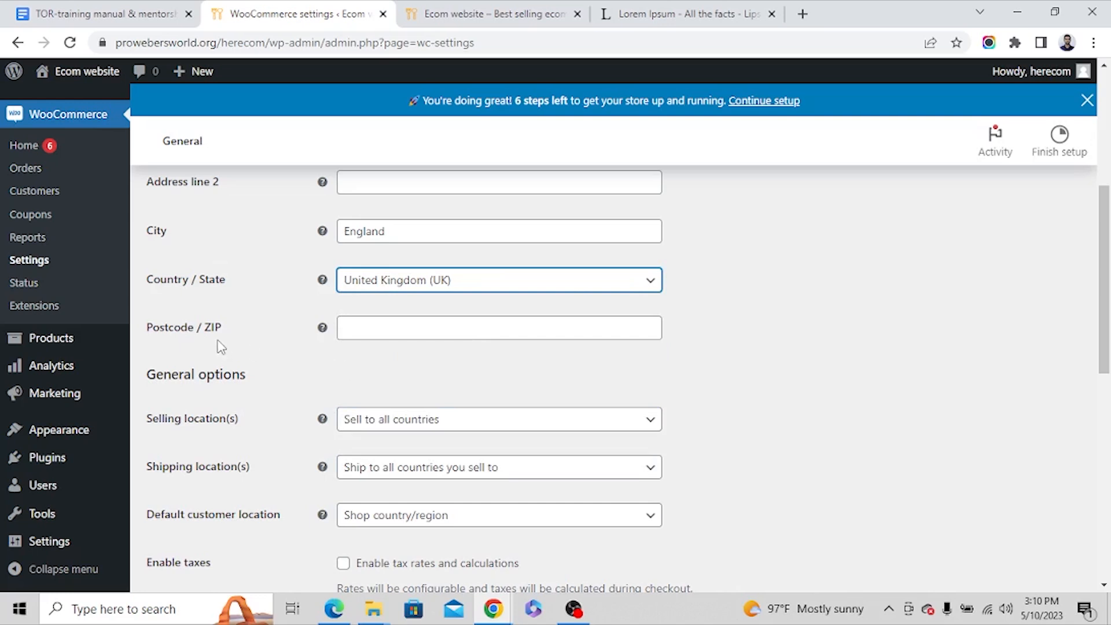
click(356, 328)
text(1221)
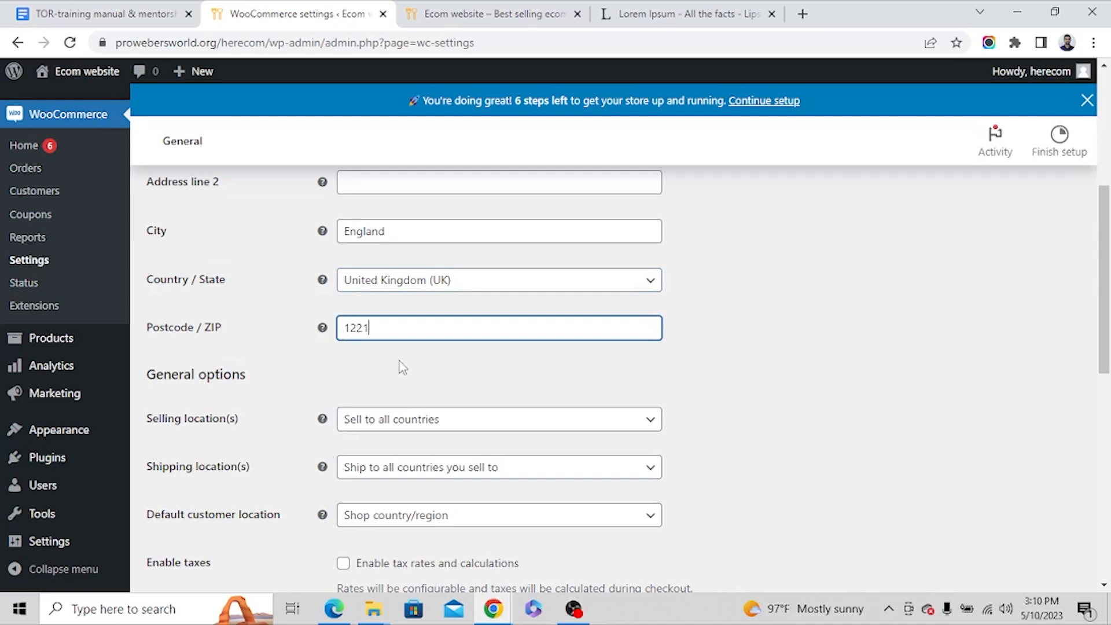
- Set the selling locations in the General options to "Sell to all countries, except for..."
scroll(412, 354, down, 3)
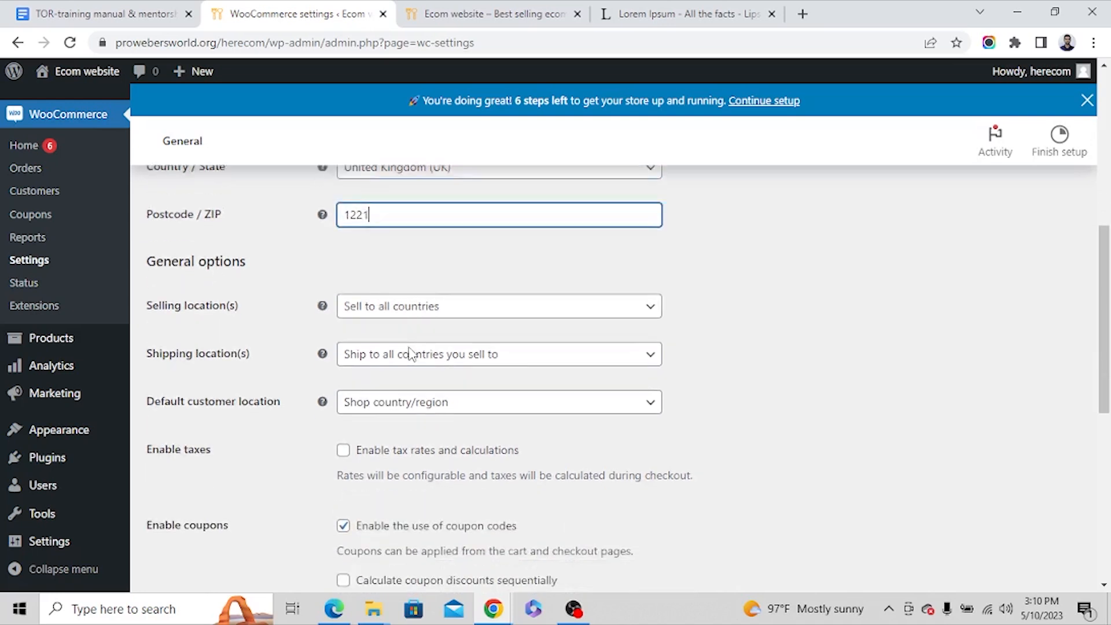
drag(148, 211, 248, 215)
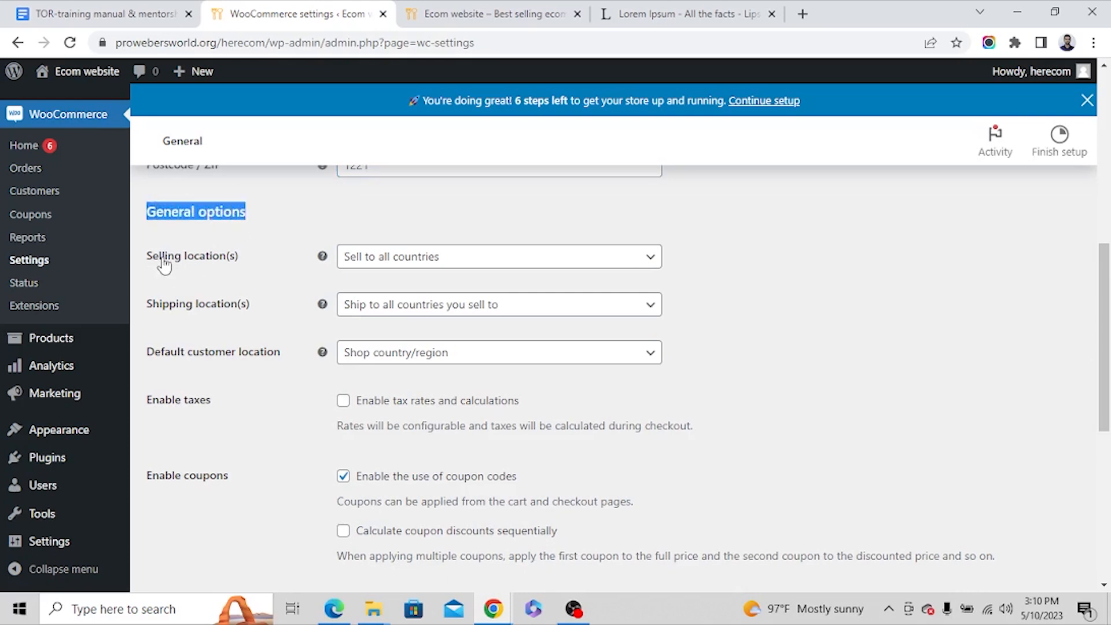
click(579, 261)
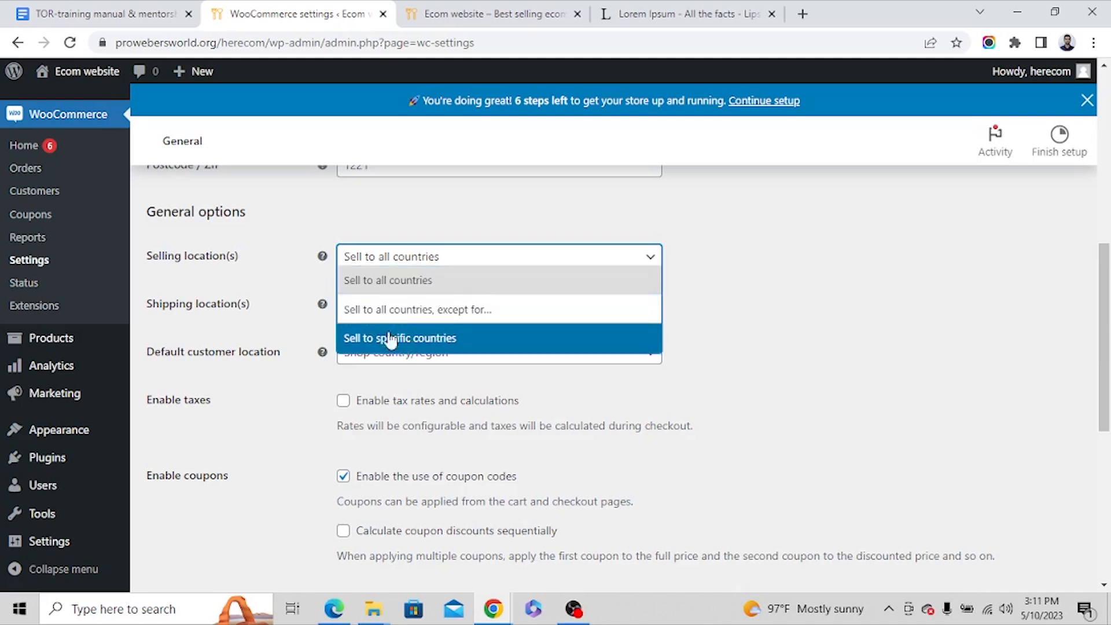
click(445, 313)
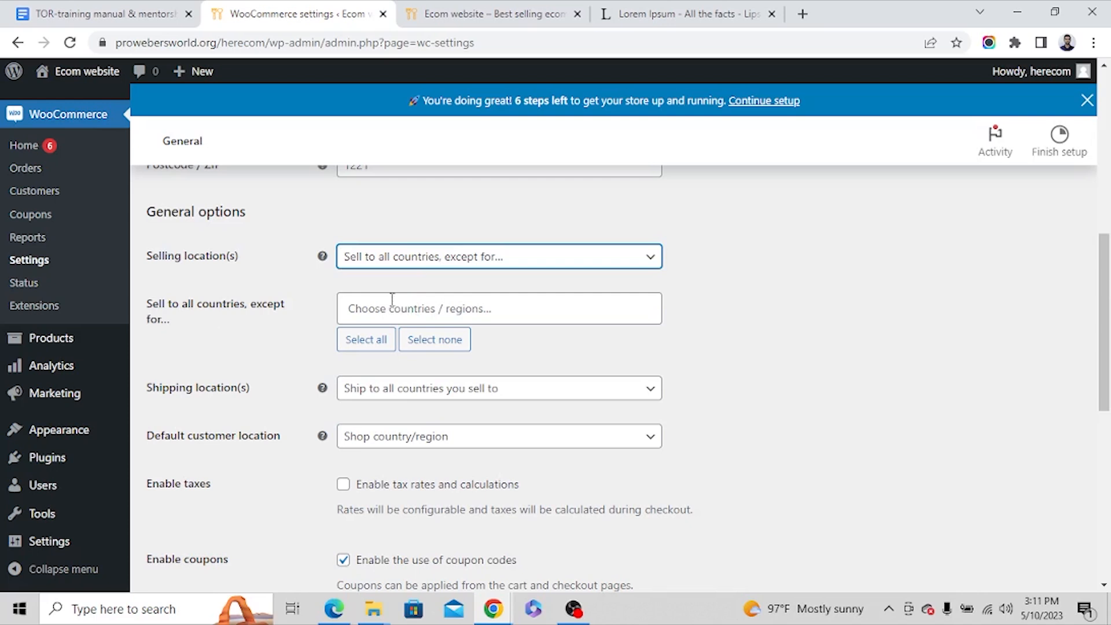
- Add Afghanistan, India and Pakistan as the countries excluded from selling
click(428, 311)
click(428, 311)
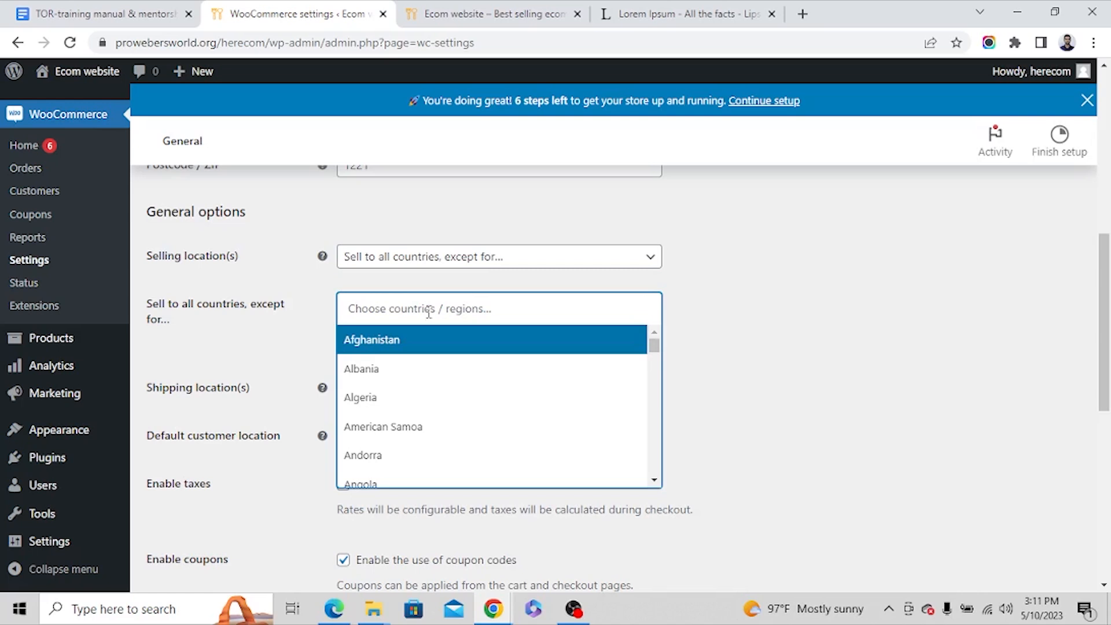
click(392, 343)
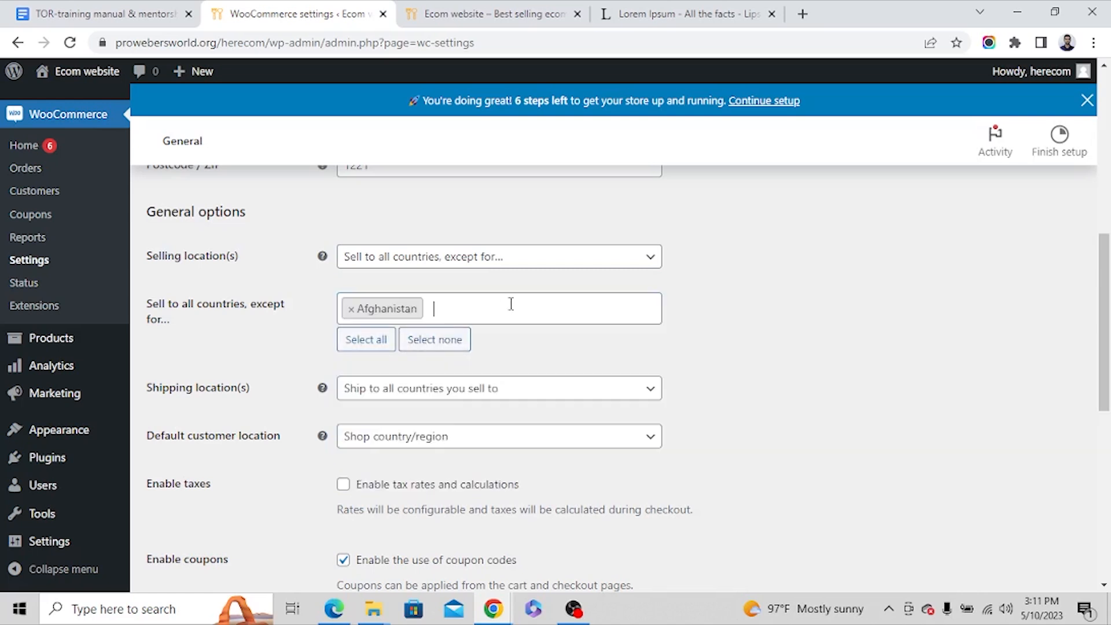
click(512, 304)
text(india)
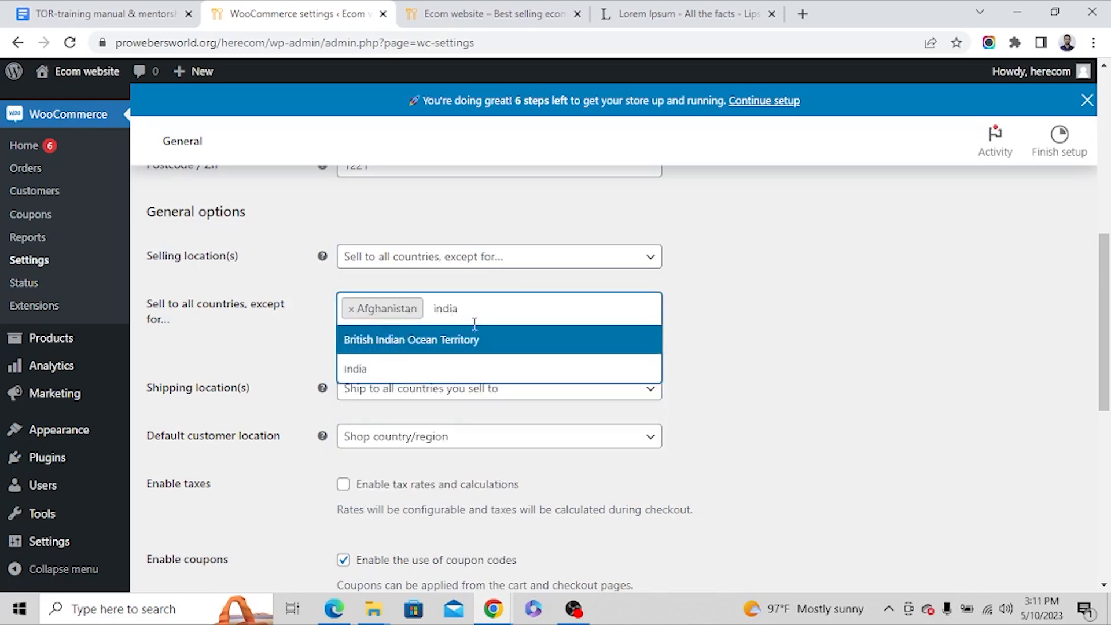
click(403, 374)
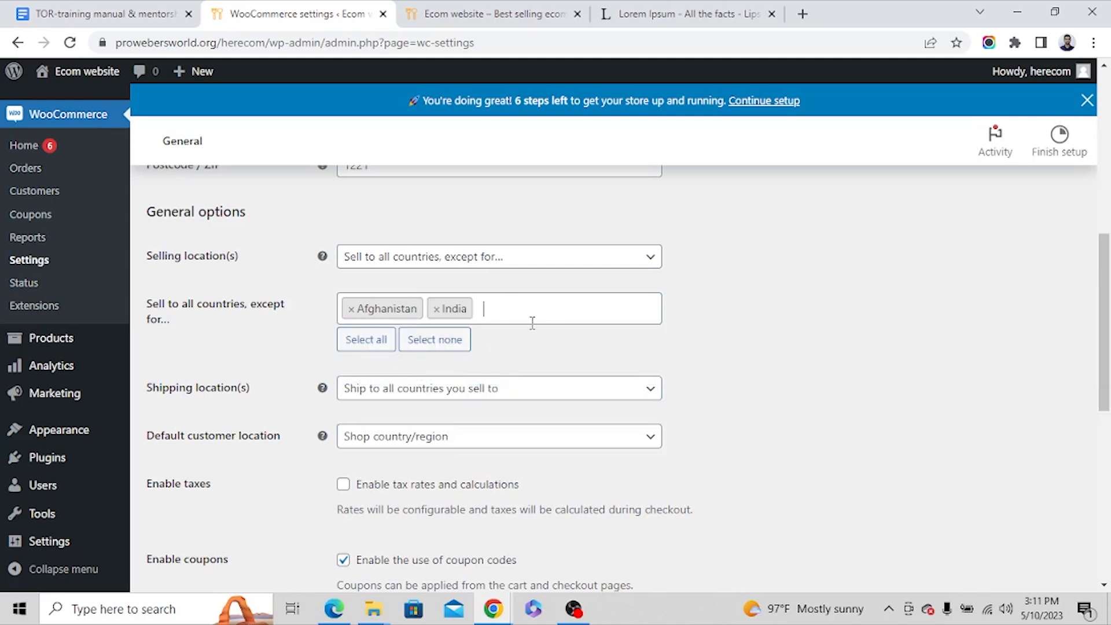
text(pak)
click(493, 343)
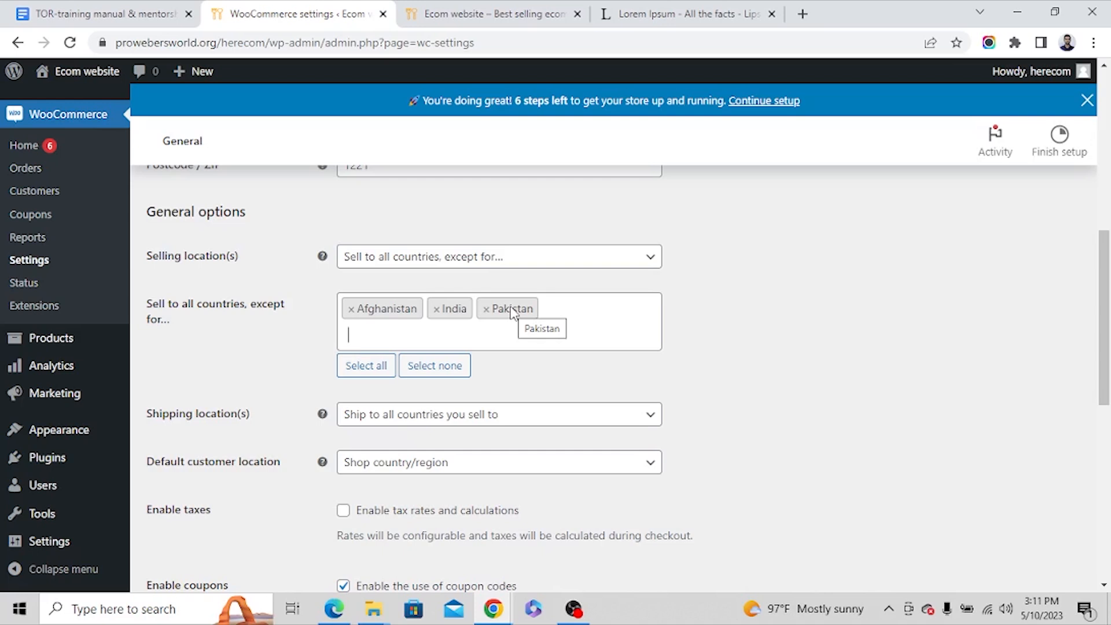
- Change the selling locations to "Sell to specific countries" and add Afghanistan to the allowed countries
click(547, 257)
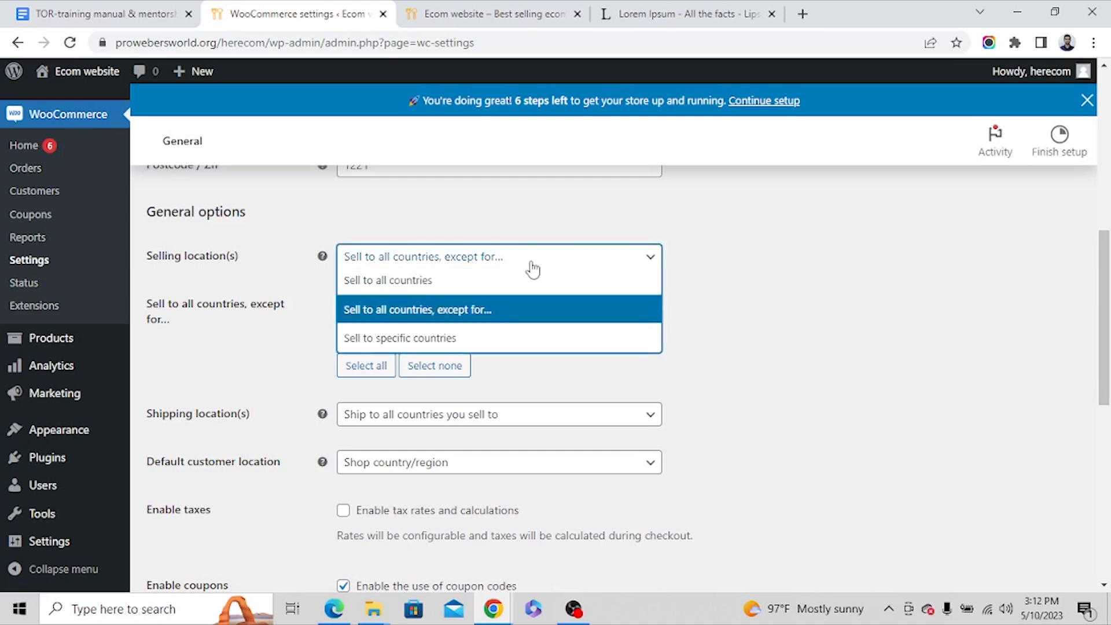
click(415, 340)
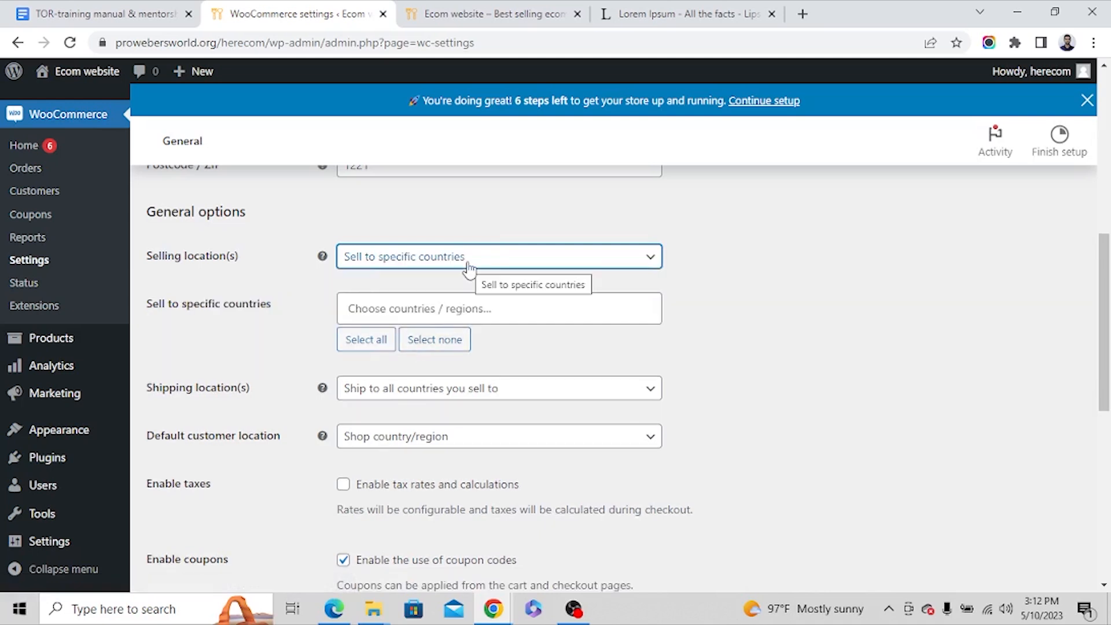
click(386, 307)
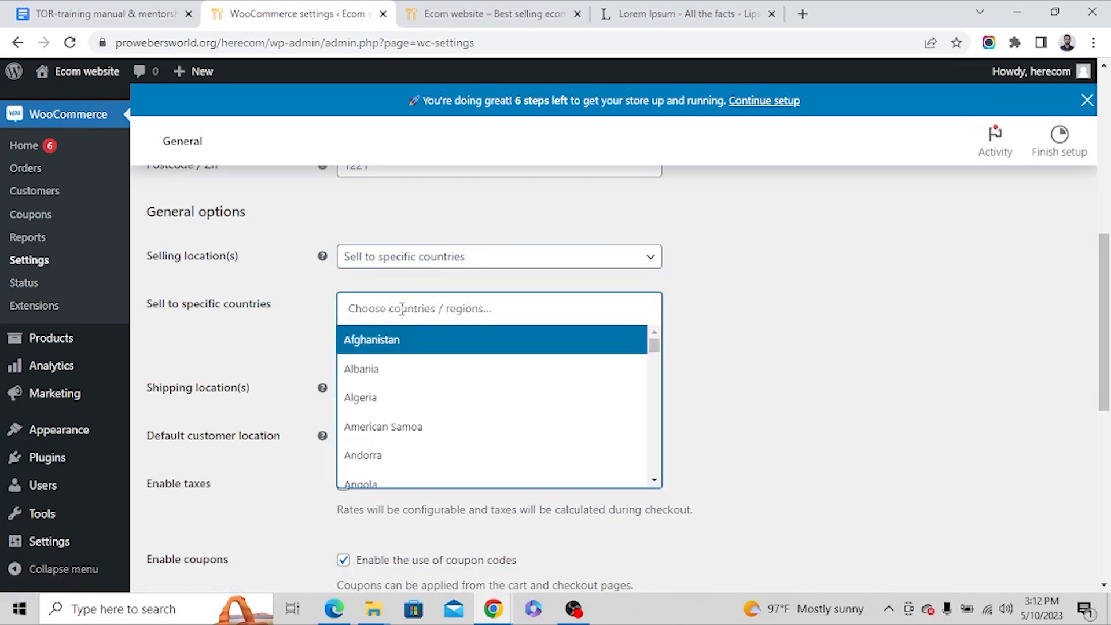
click(391, 342)
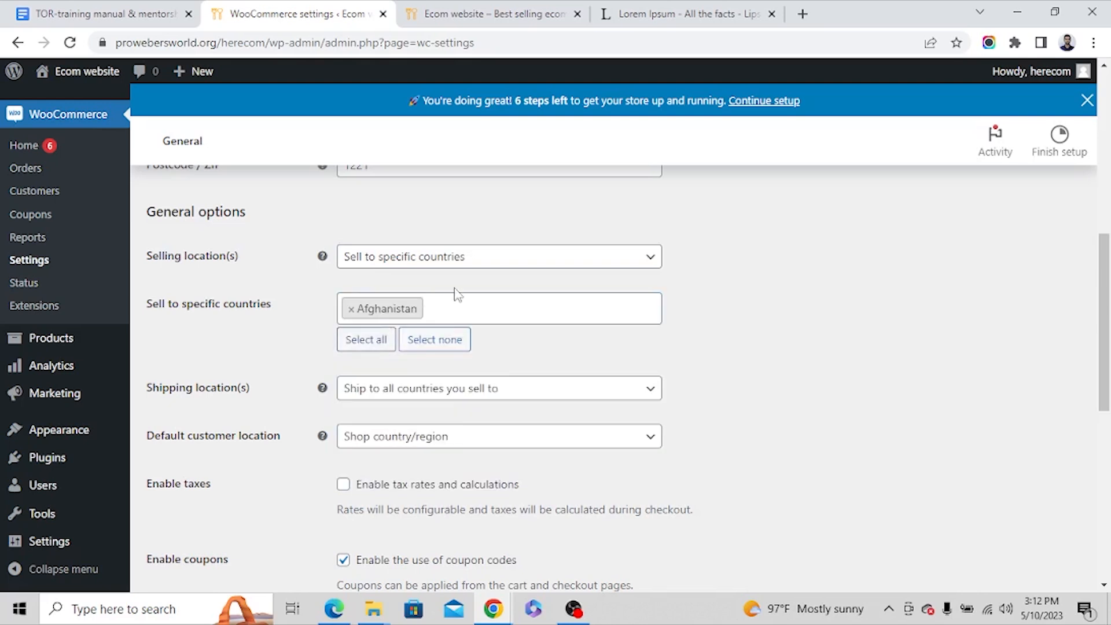
- Switch the selling locations to "Sell to all countries, except for..." and back to "Sell to specific countries"
click(461, 262)
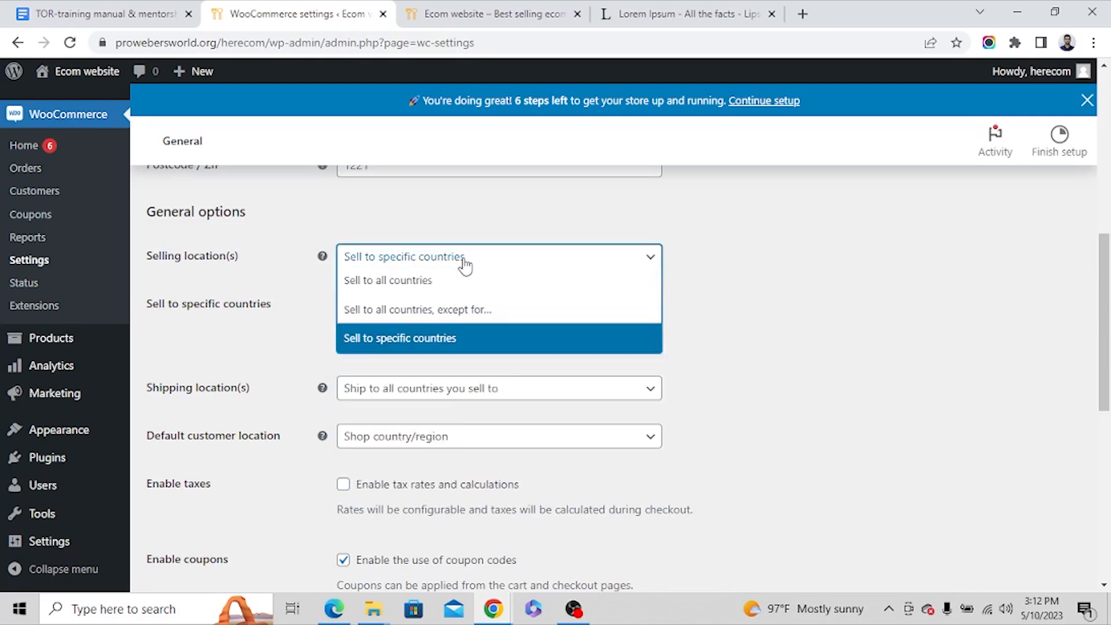
click(417, 313)
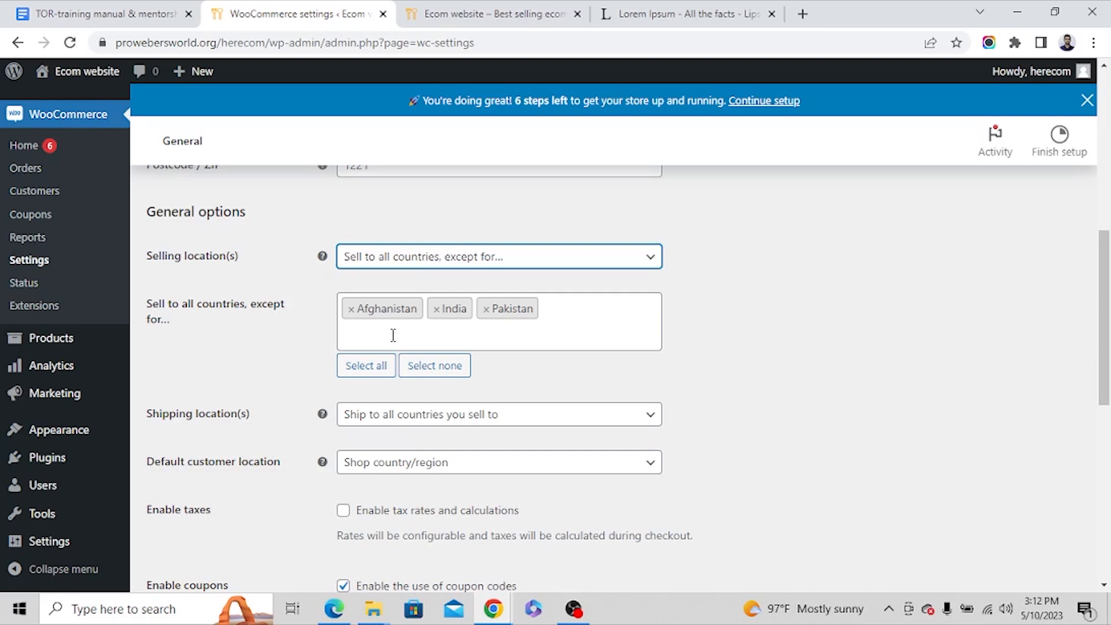
click(447, 267)
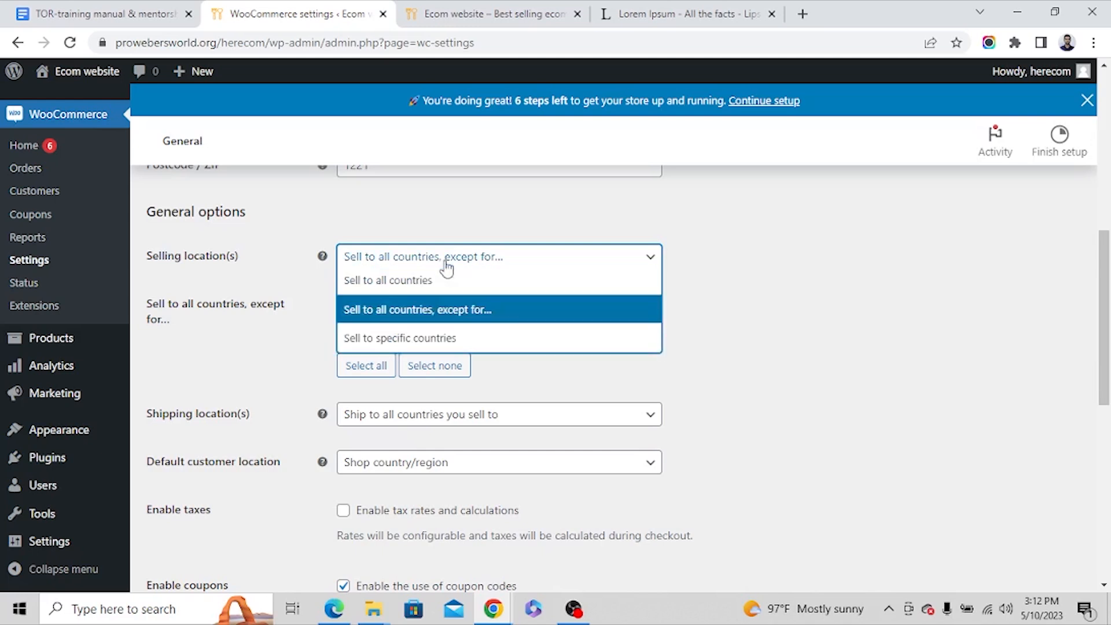
click(409, 340)
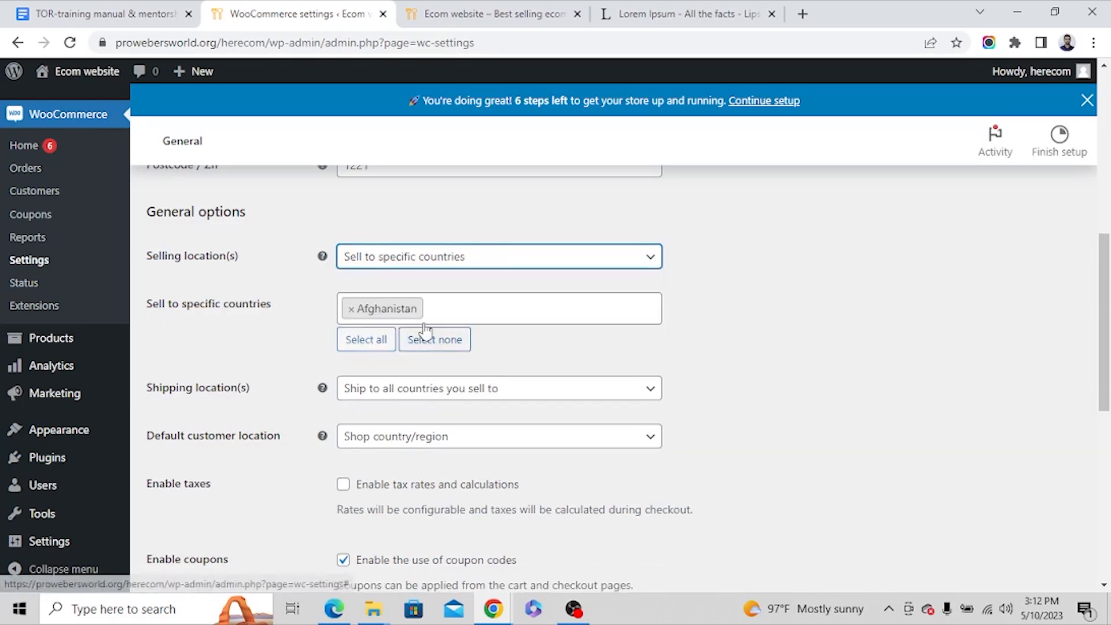
- Add Andorra and Australia to the specific countries the store sells to
click(447, 318)
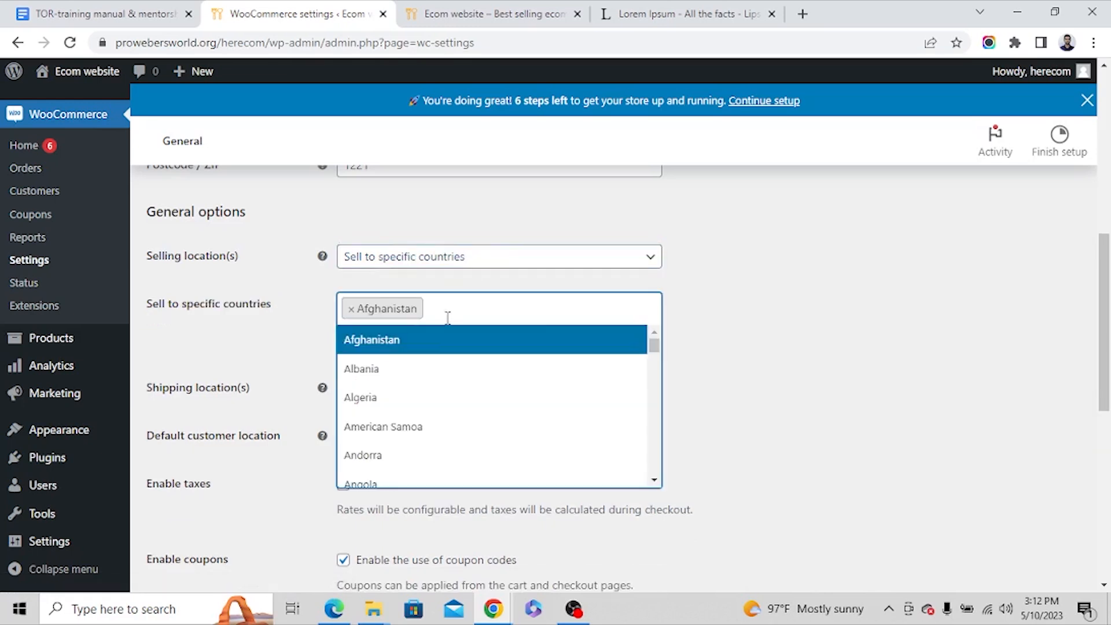
click(377, 461)
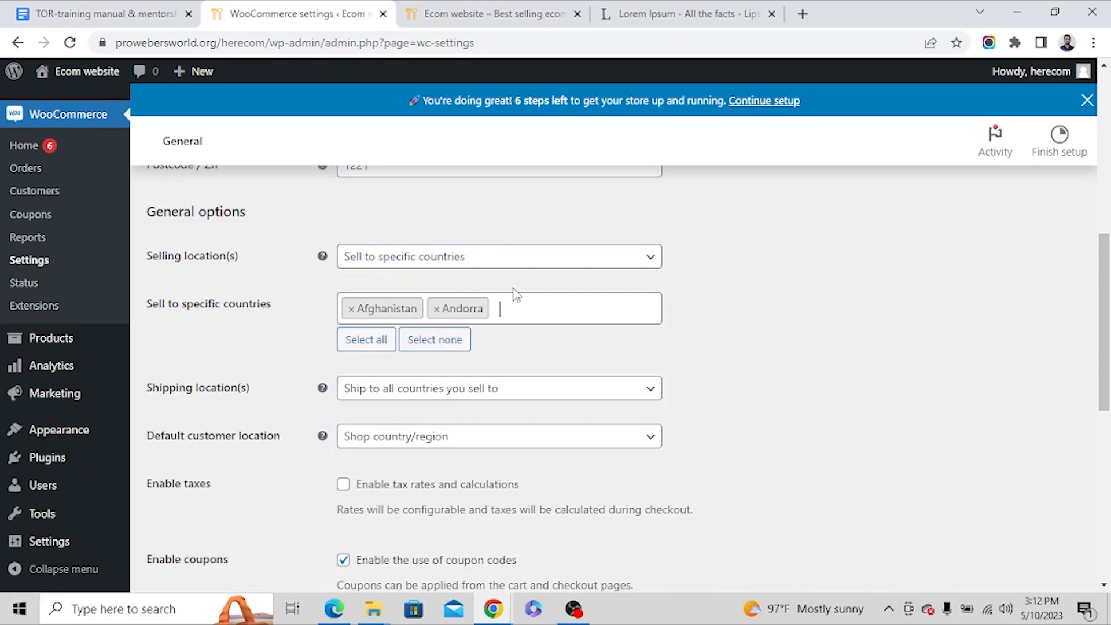
click(527, 311)
scroll(442, 465, down, 4)
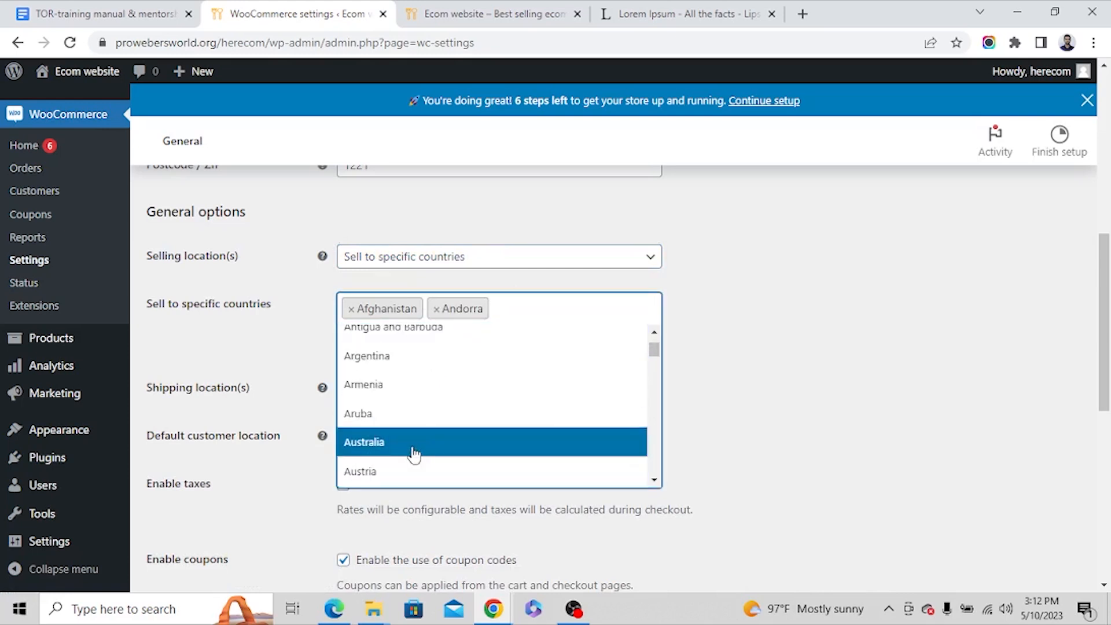
click(411, 453)
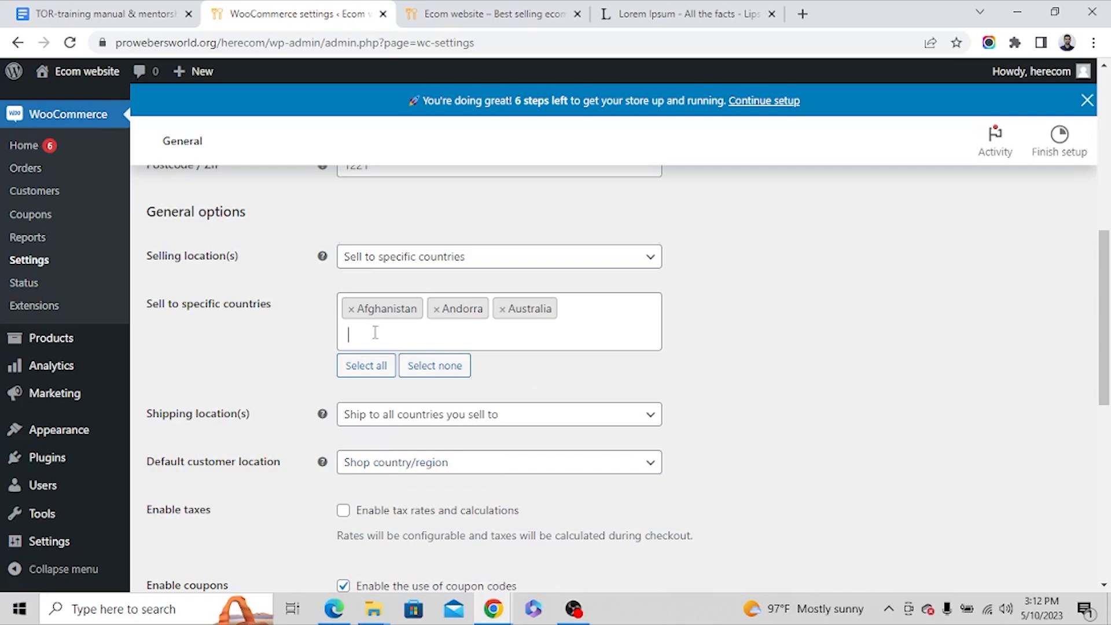
- Set the selling locations to "Sell to all countries"
click(428, 258)
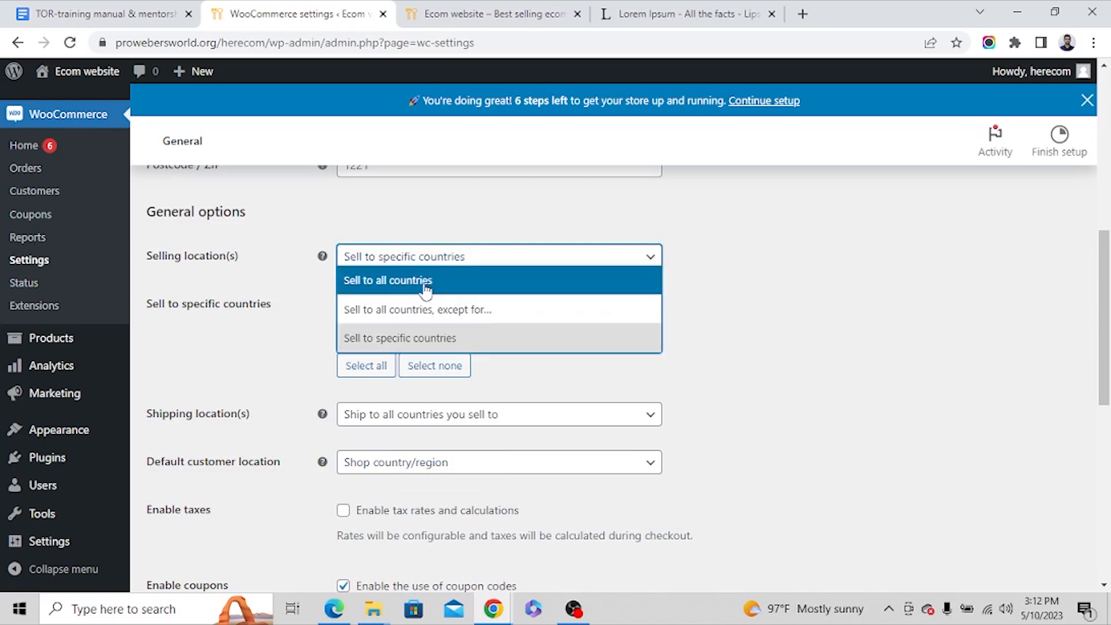
click(405, 282)
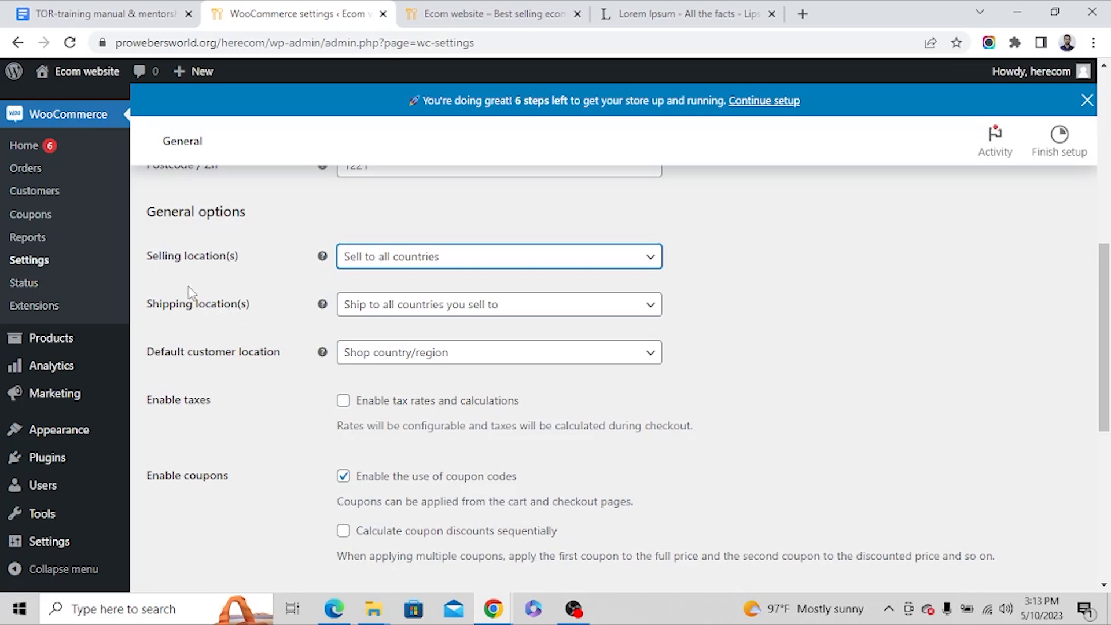
- Switch the shipping locations to "Ship to all countries", to specific countries only with Afghanistan, and back to "Ship to all countries you sell to"
click(403, 317)
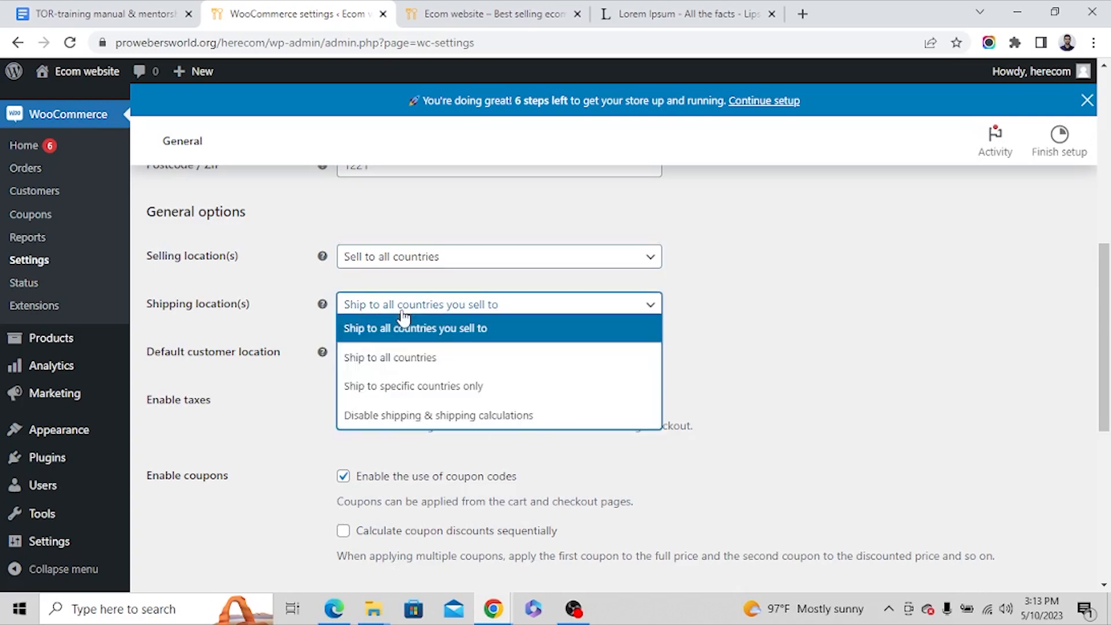
click(422, 359)
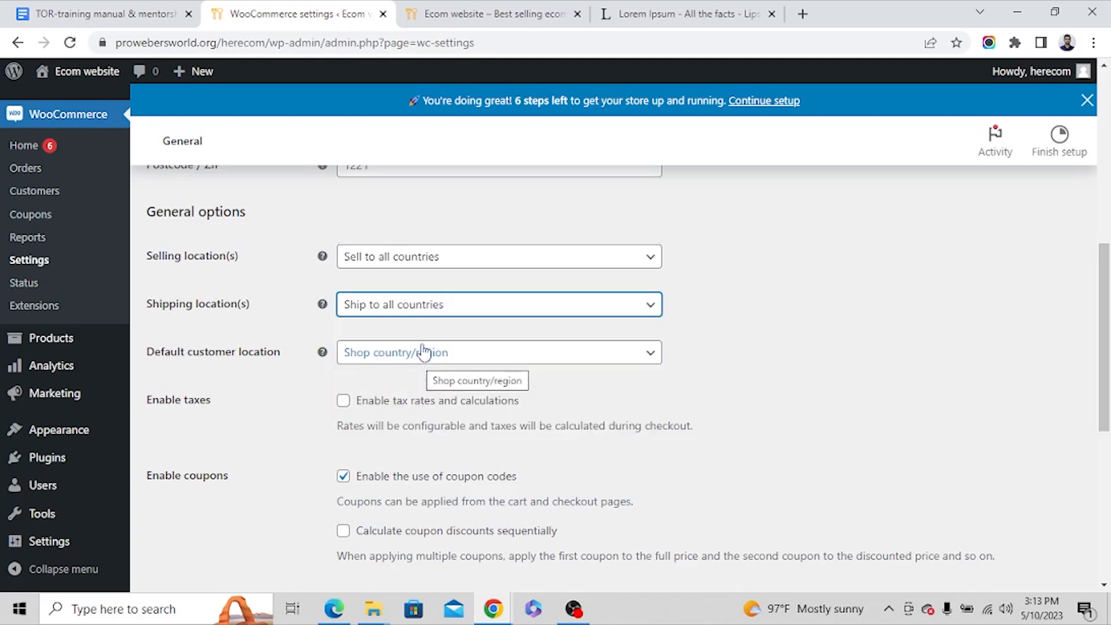
click(427, 310)
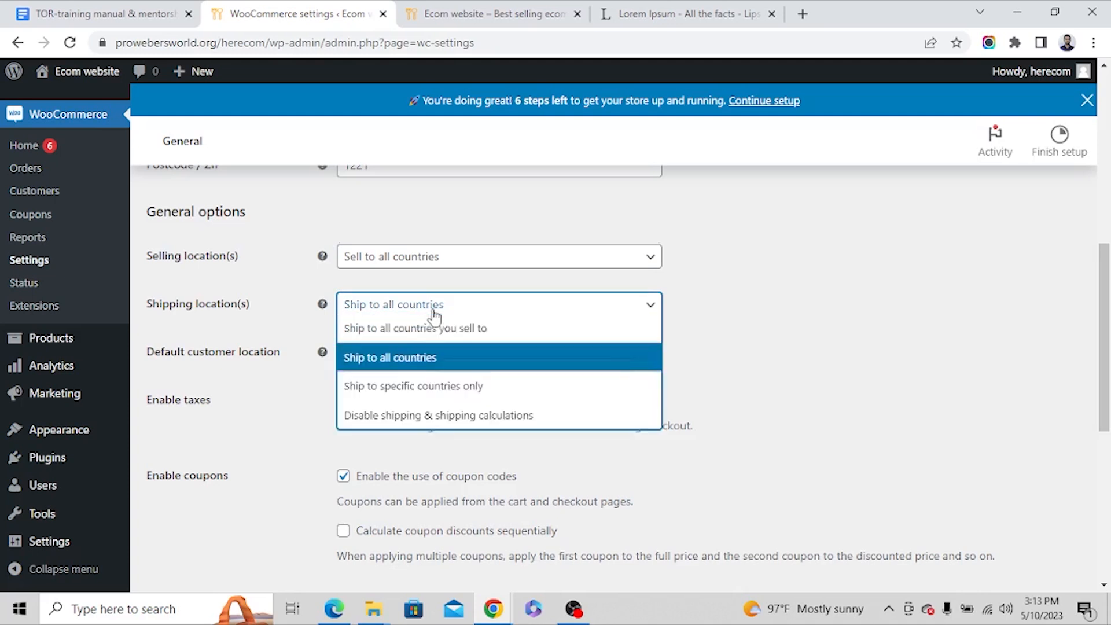
click(399, 386)
click(421, 358)
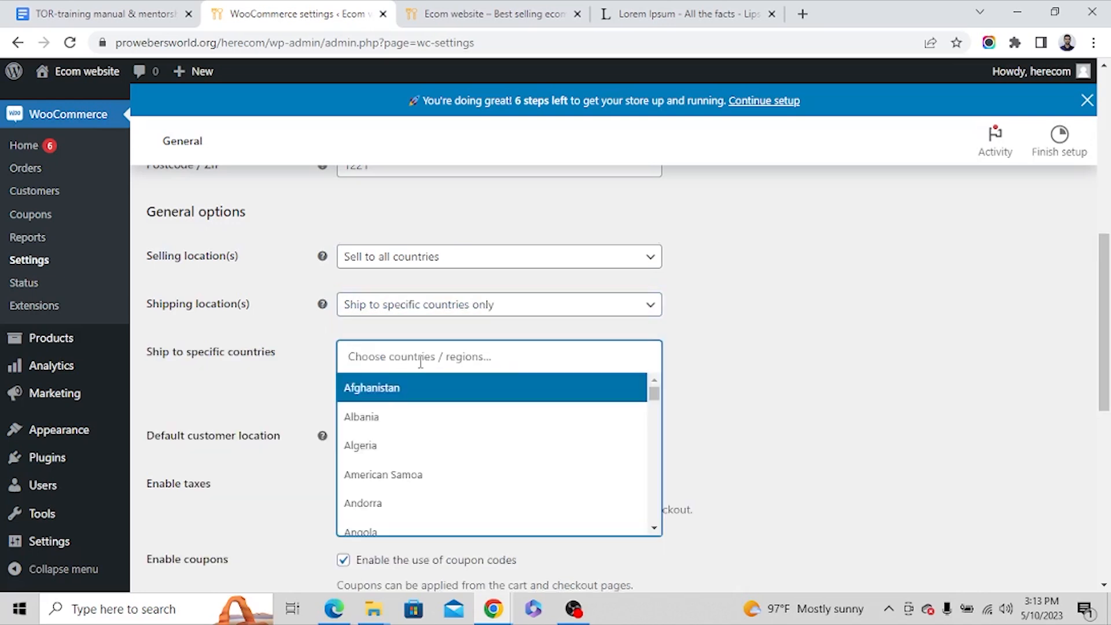
click(372, 390)
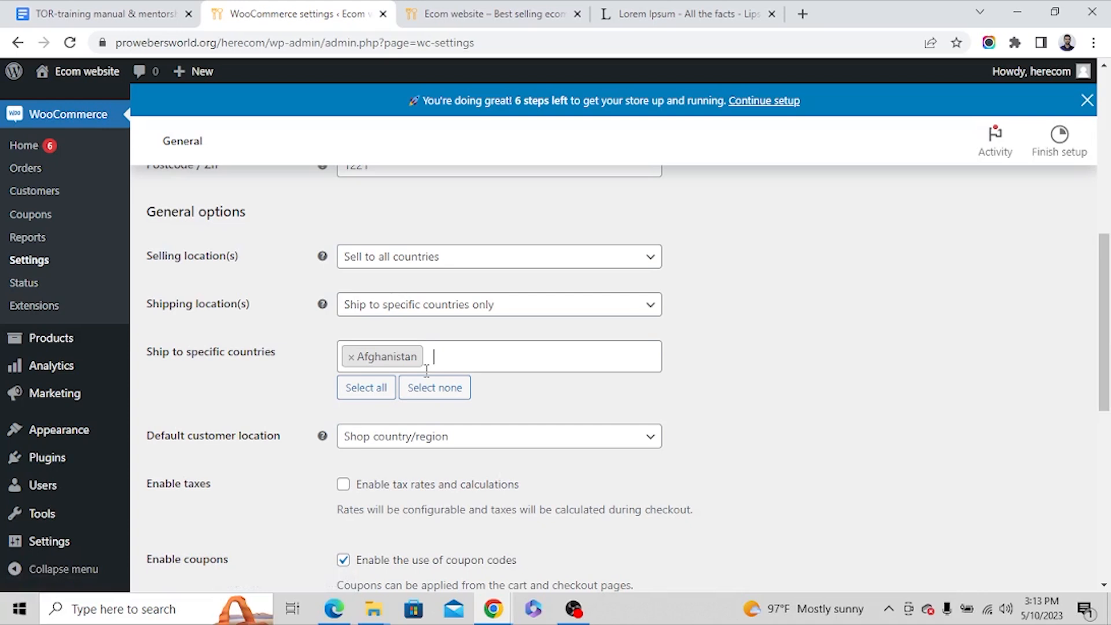
click(447, 306)
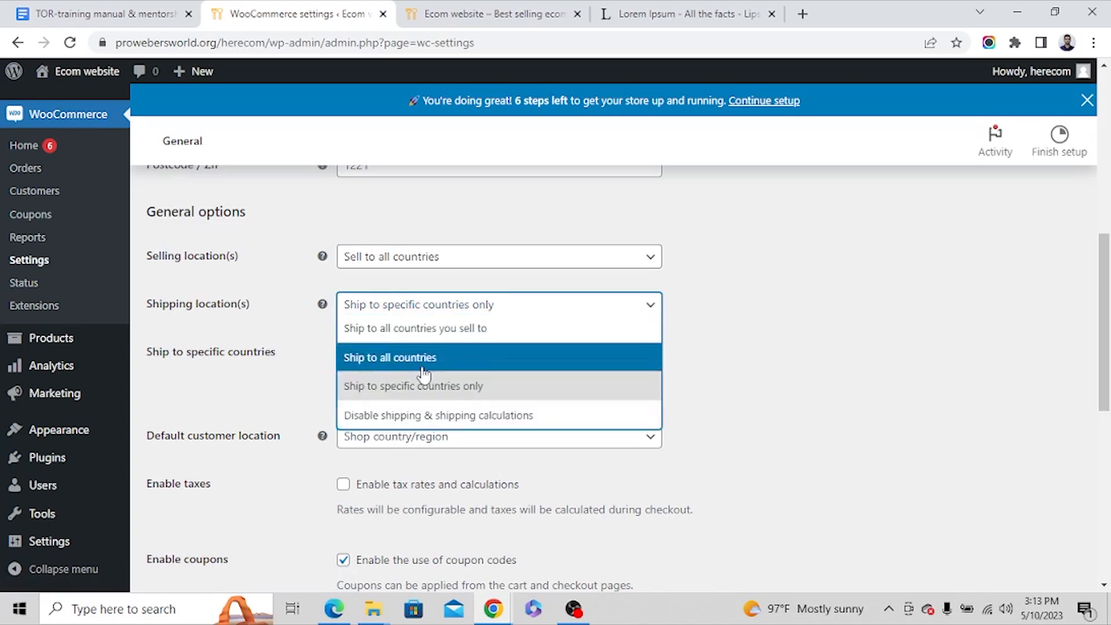
click(465, 336)
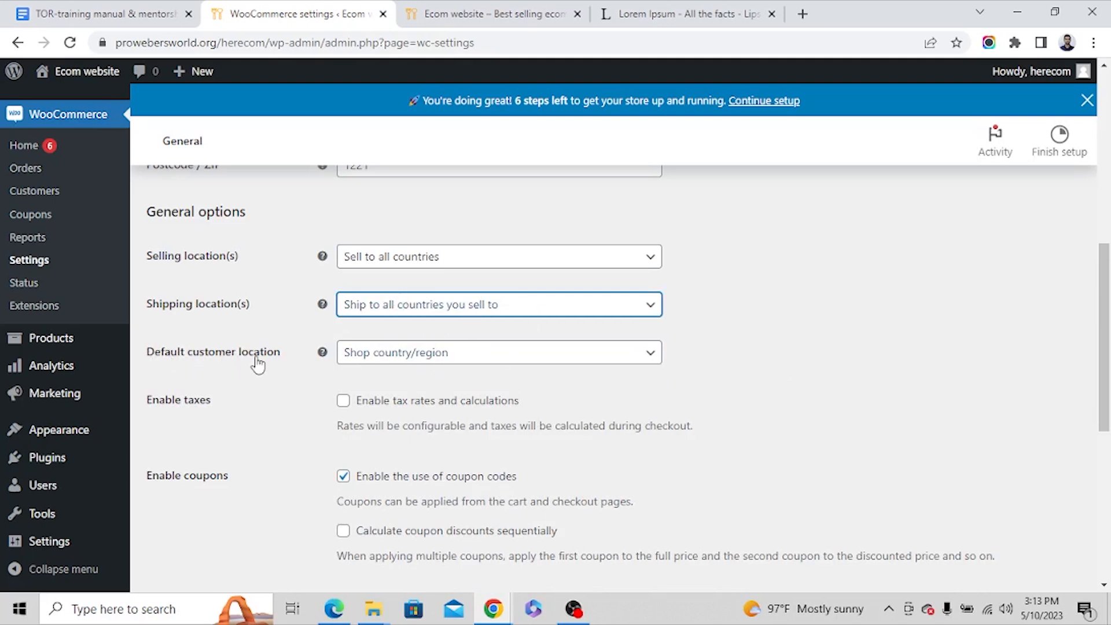
- Set the default customer location to Geolocate and enable tax rates and calculations
click(426, 354)
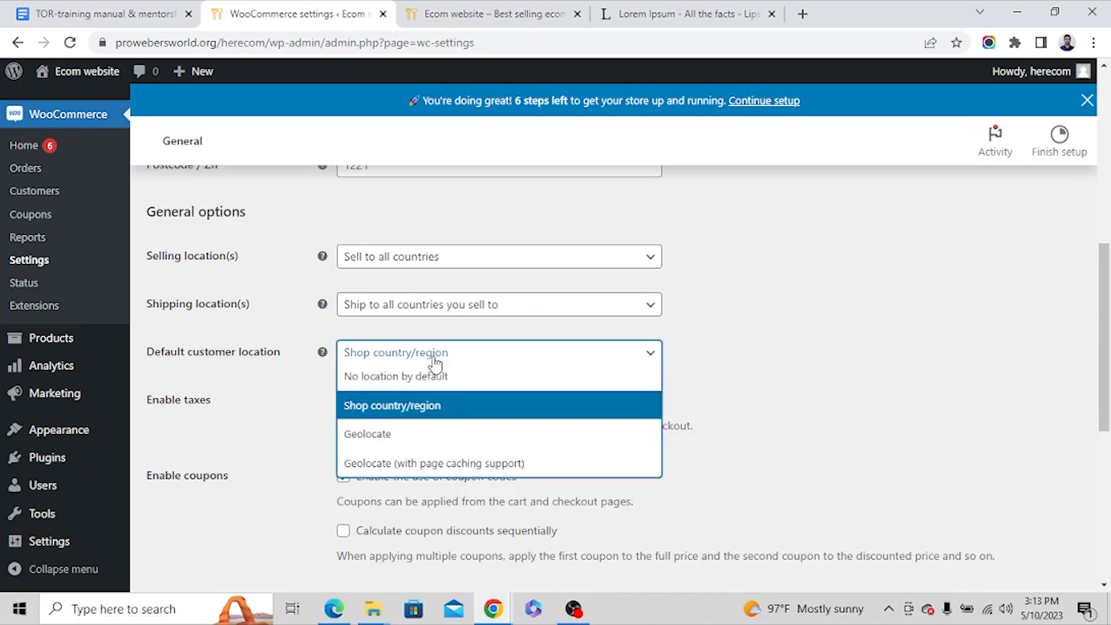
click(389, 439)
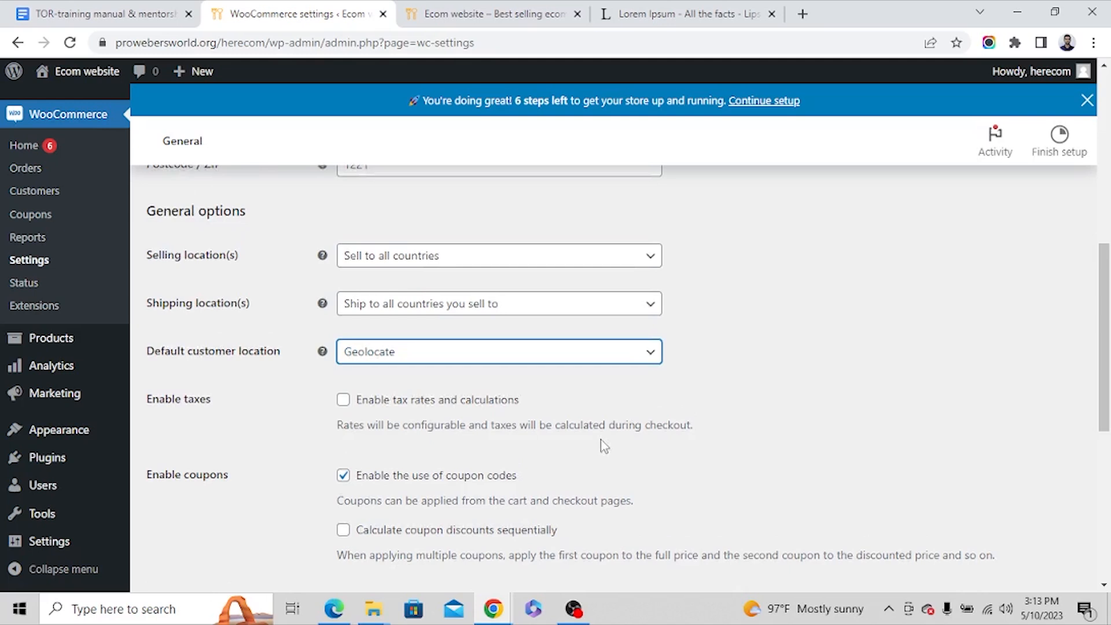
scroll(605, 446, down, 3)
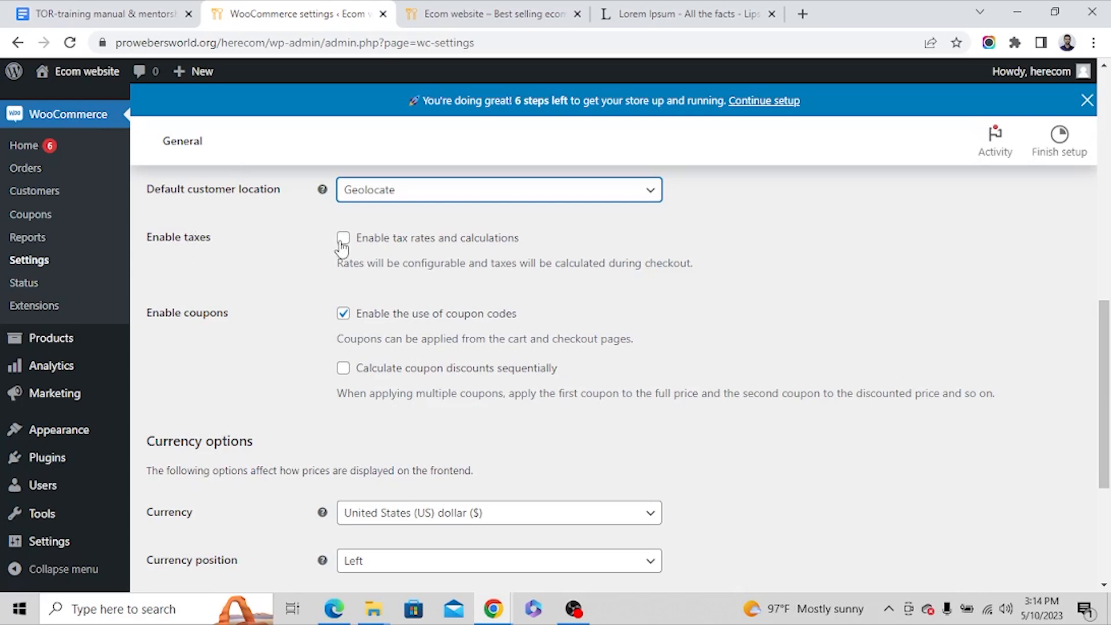
scroll(305, 245, up, 8)
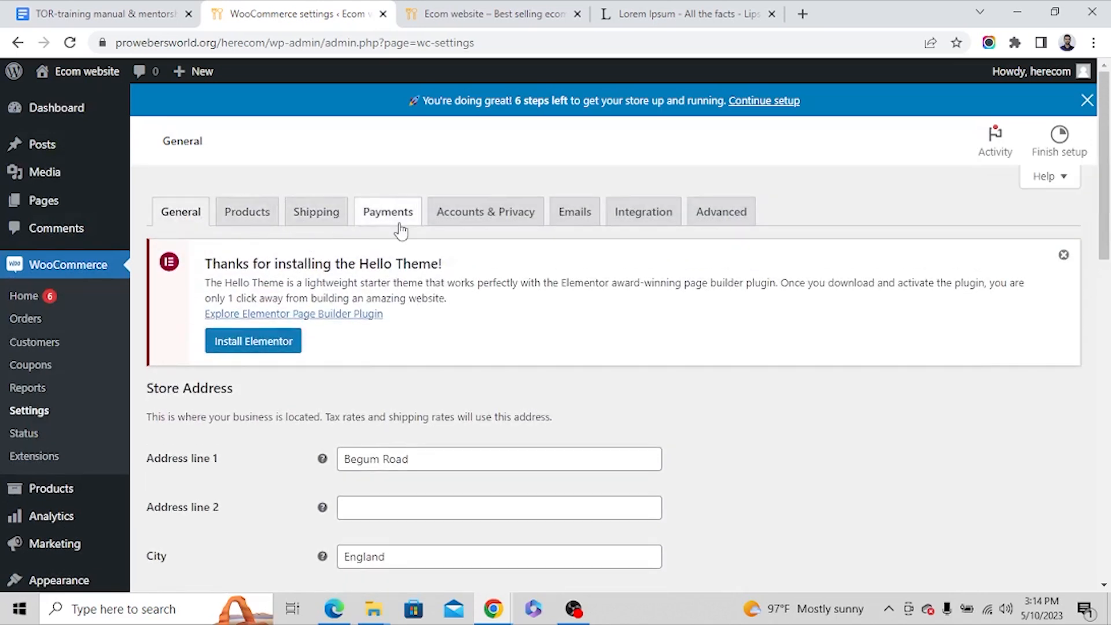
scroll(401, 230, down, 8)
scroll(310, 290, up, 4)
scroll(313, 289, down, 4)
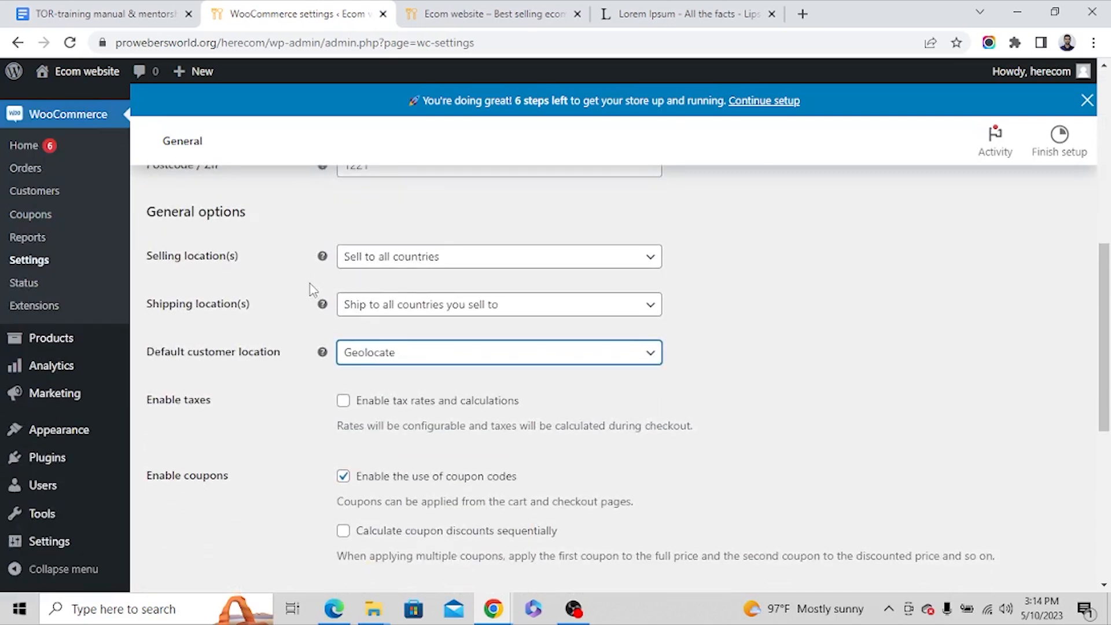
scroll(312, 289, down, 3)
click(343, 238)
- Save the changed general settings and accept the browser's offer to store the address
scroll(341, 272, up, 10)
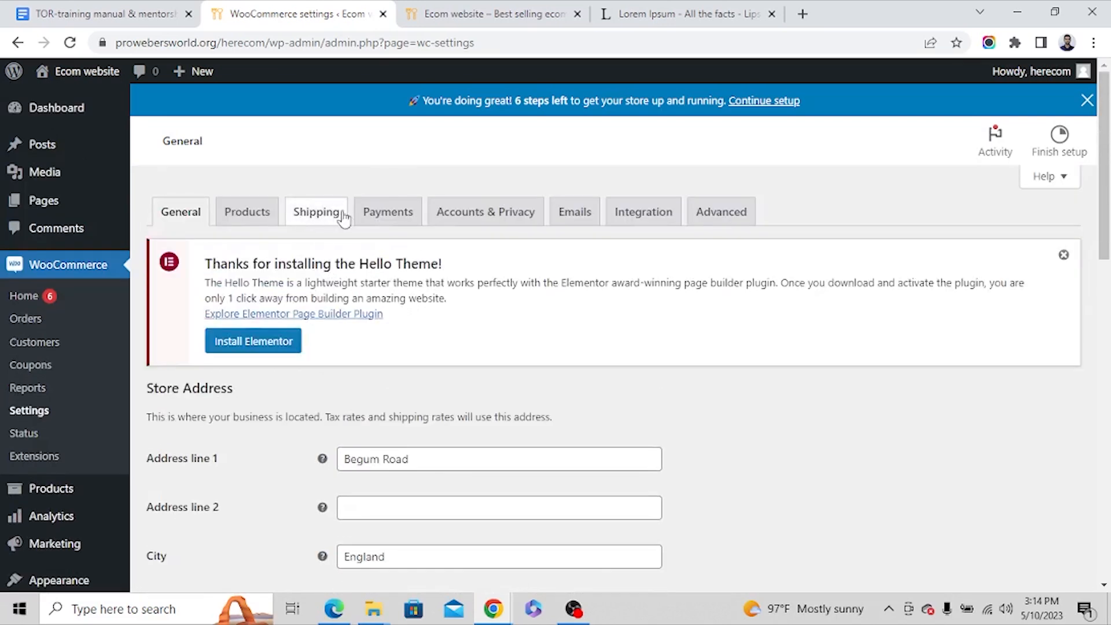
scroll(367, 458, down, 7)
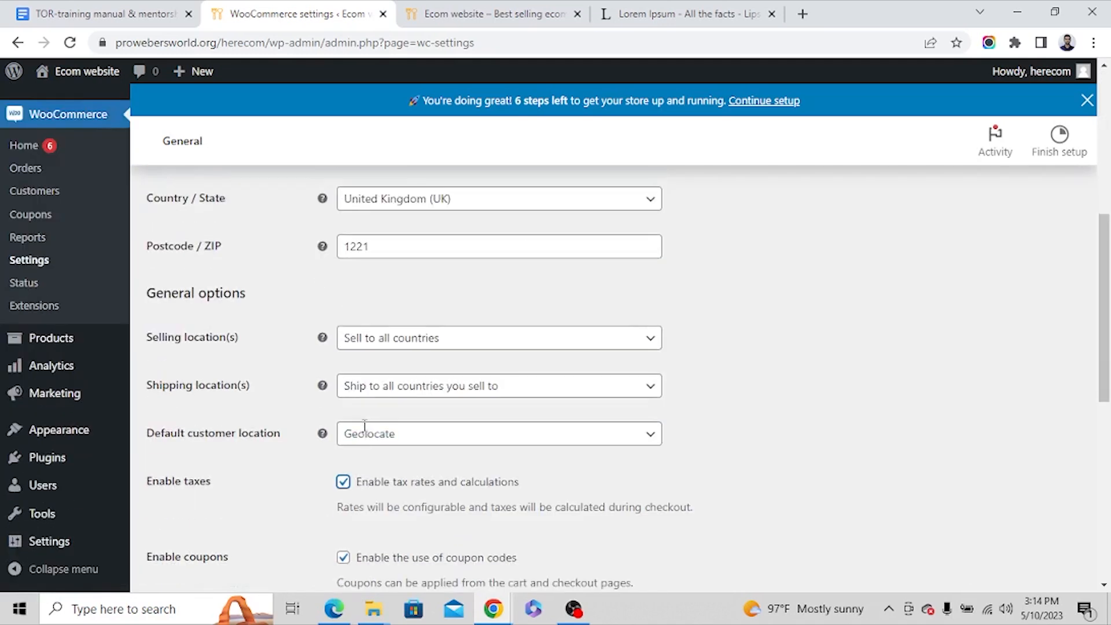
scroll(362, 405, down, 3)
scroll(349, 325, down, 3)
click(224, 506)
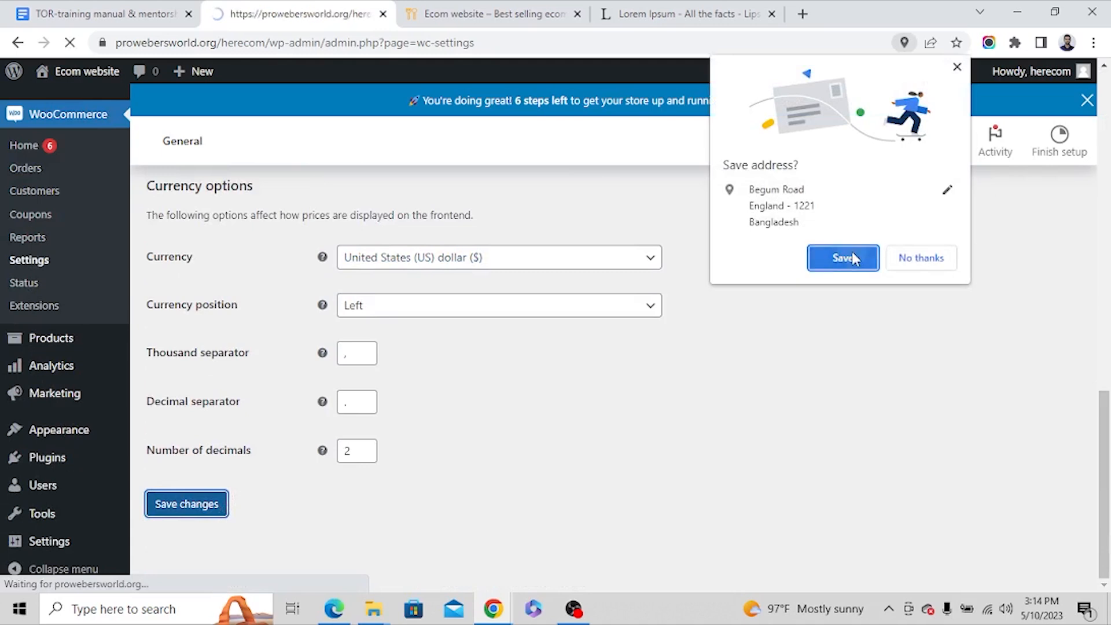
click(854, 258)
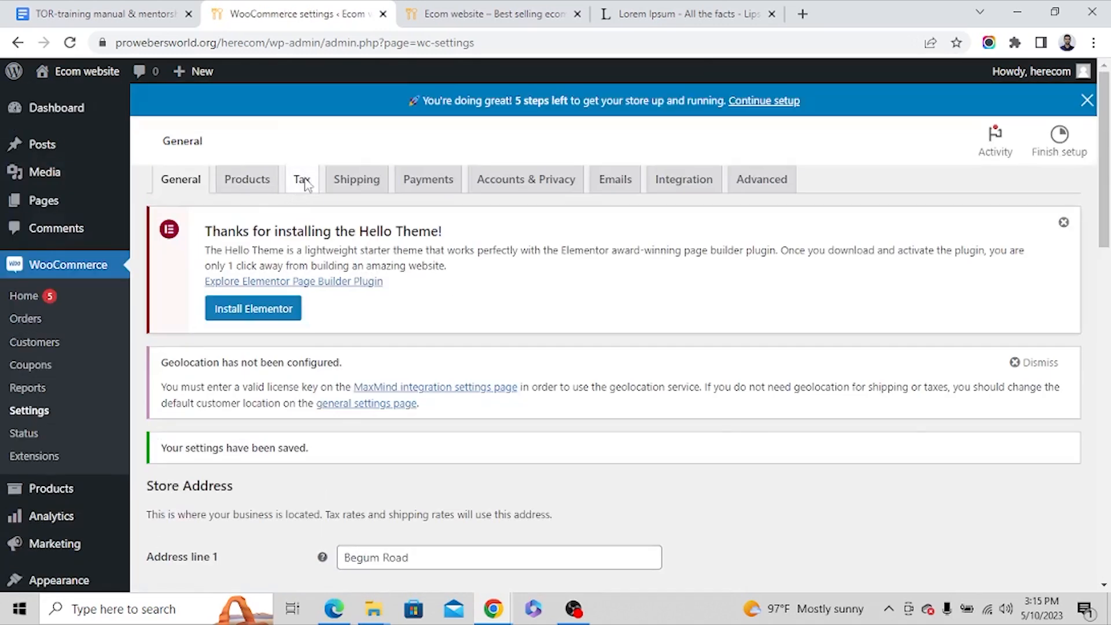
- Turn the sequential calculation of coupon discounts on and off again
scroll(529, 359, down, 6)
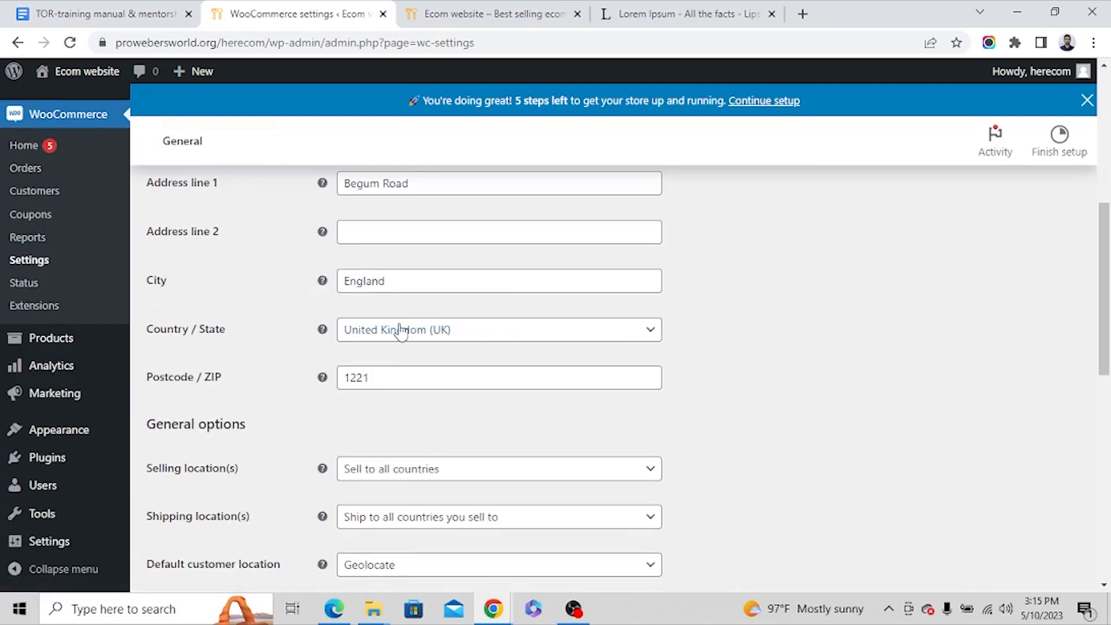
scroll(401, 333, down, 7)
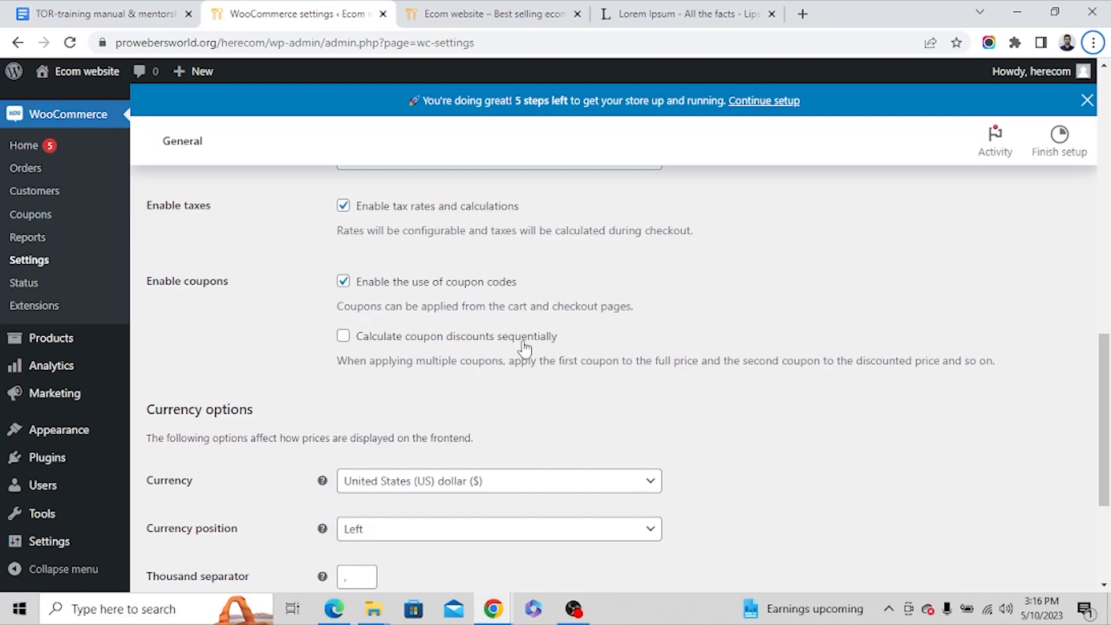
click(344, 337)
click(345, 341)
- Search the currency list for "taka" and set the store currency to Bangladeshi taka
scroll(346, 348, down, 4)
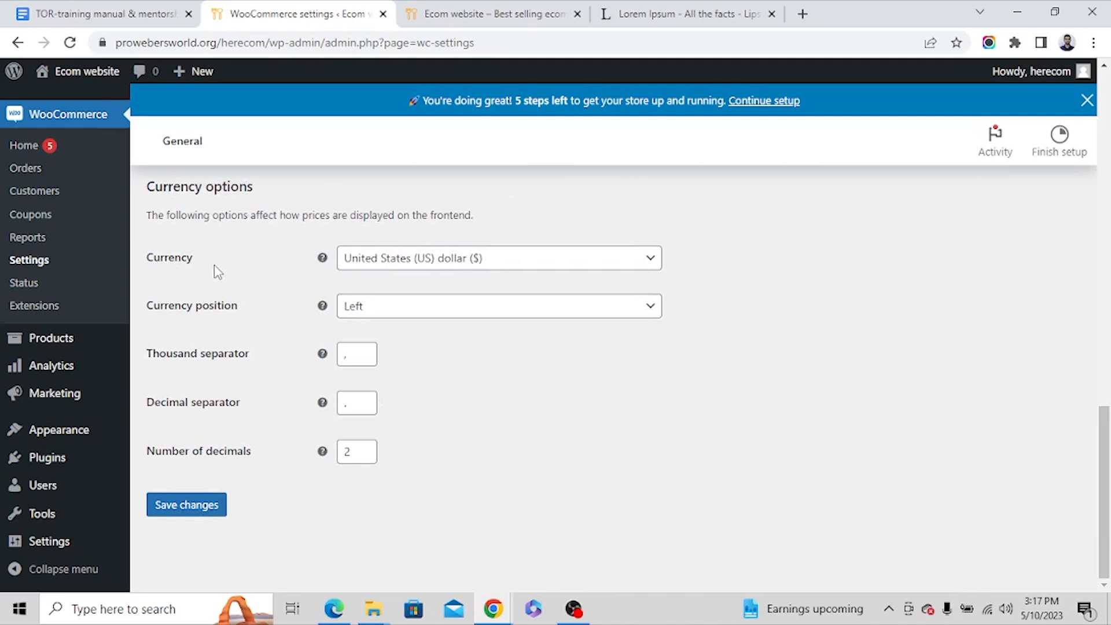
click(524, 268)
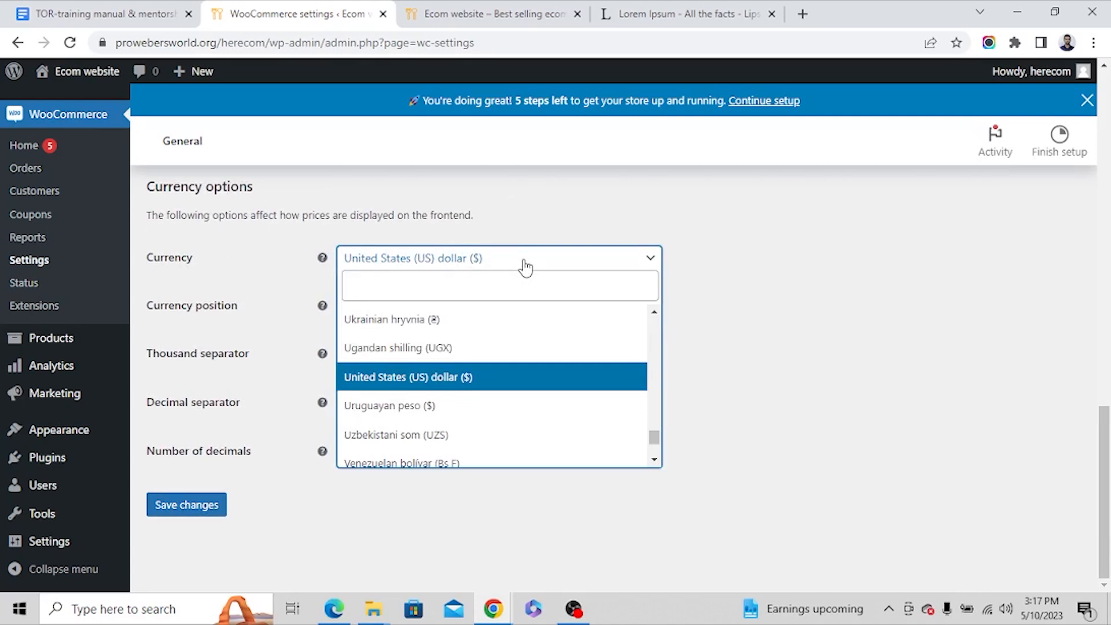
click(497, 282)
text(taka)
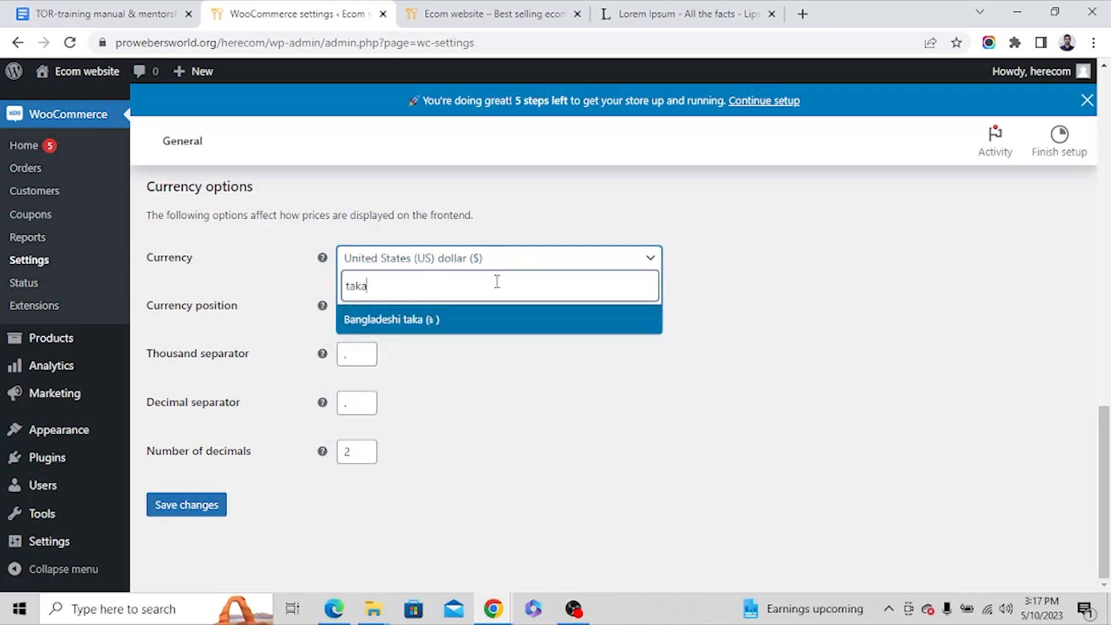
click(450, 321)
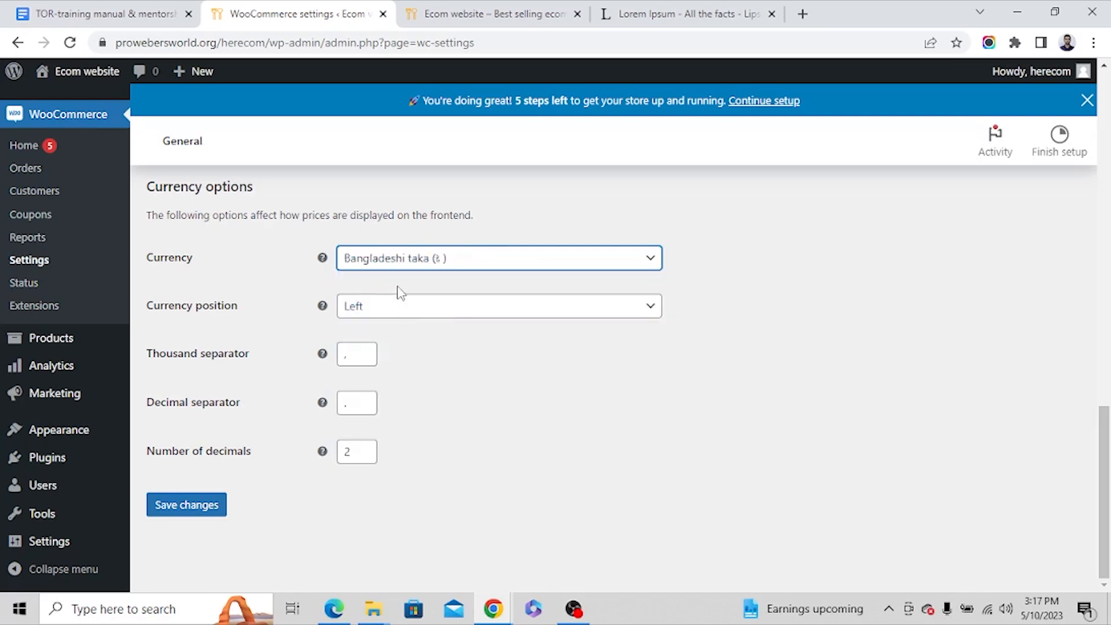
- Search the currency list for "euro" and set the store currency to Euro (€)
click(437, 265)
scroll(426, 365, down, 4)
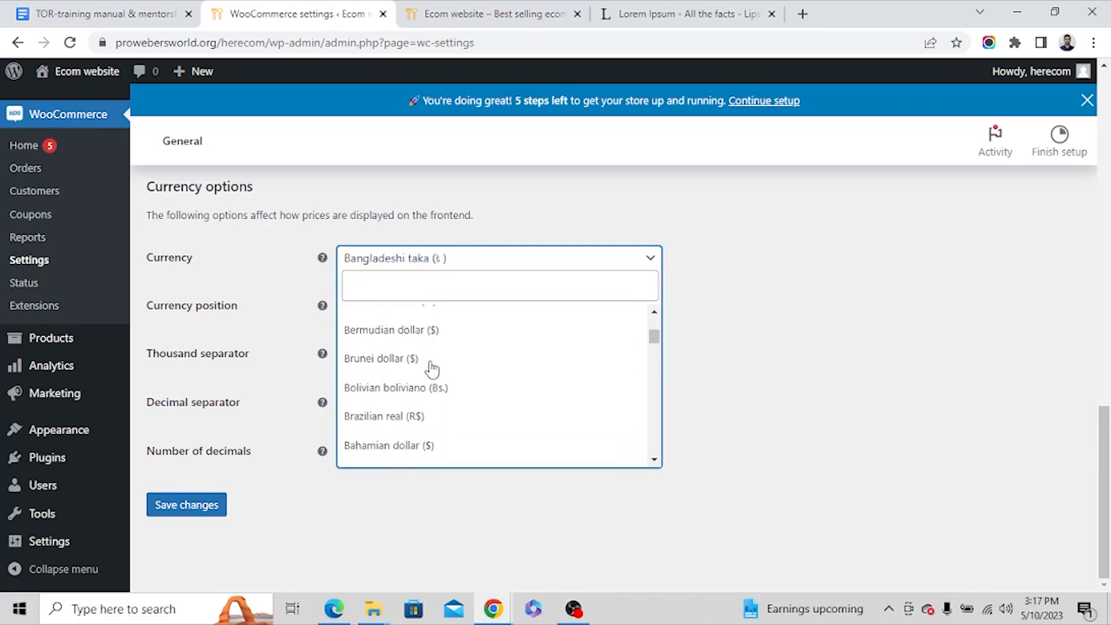
scroll(418, 366, up, 2)
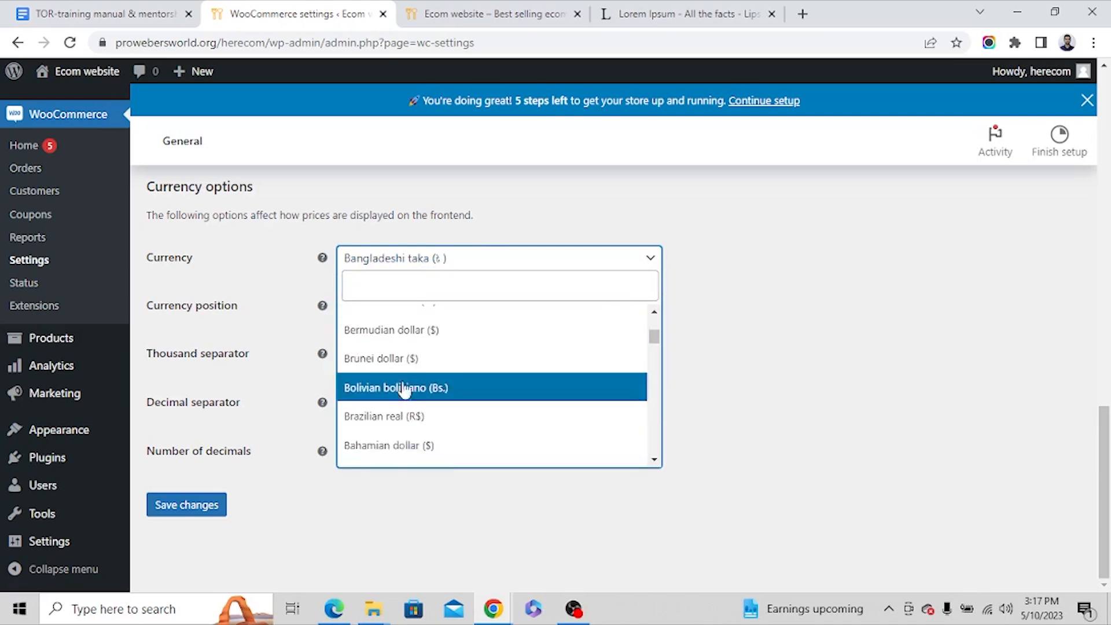
scroll(472, 426, down, 3)
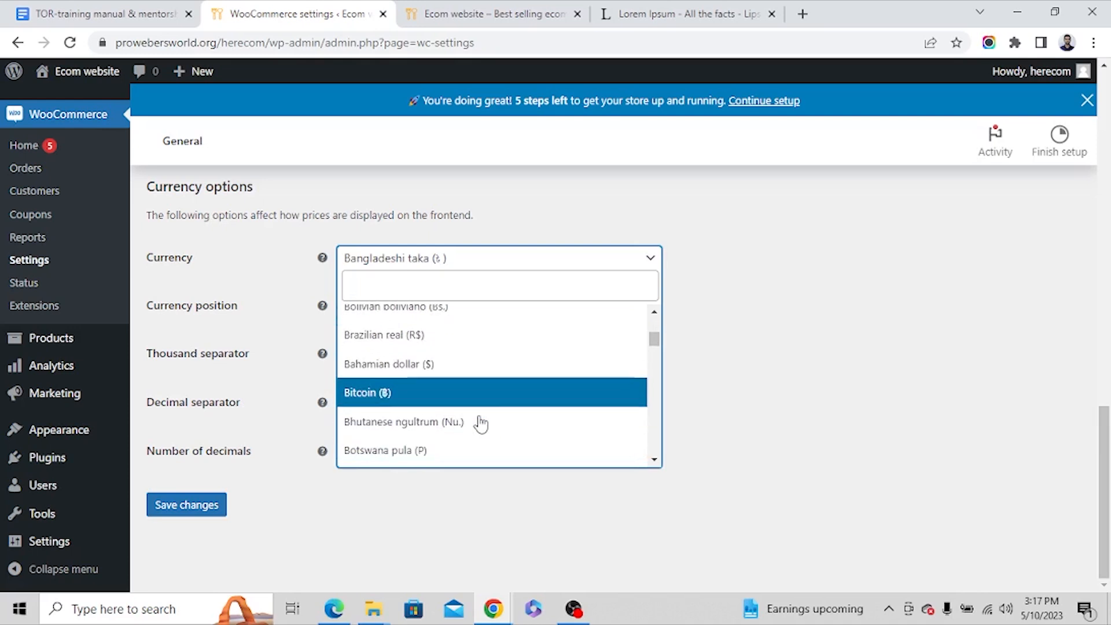
scroll(481, 425, down, 2)
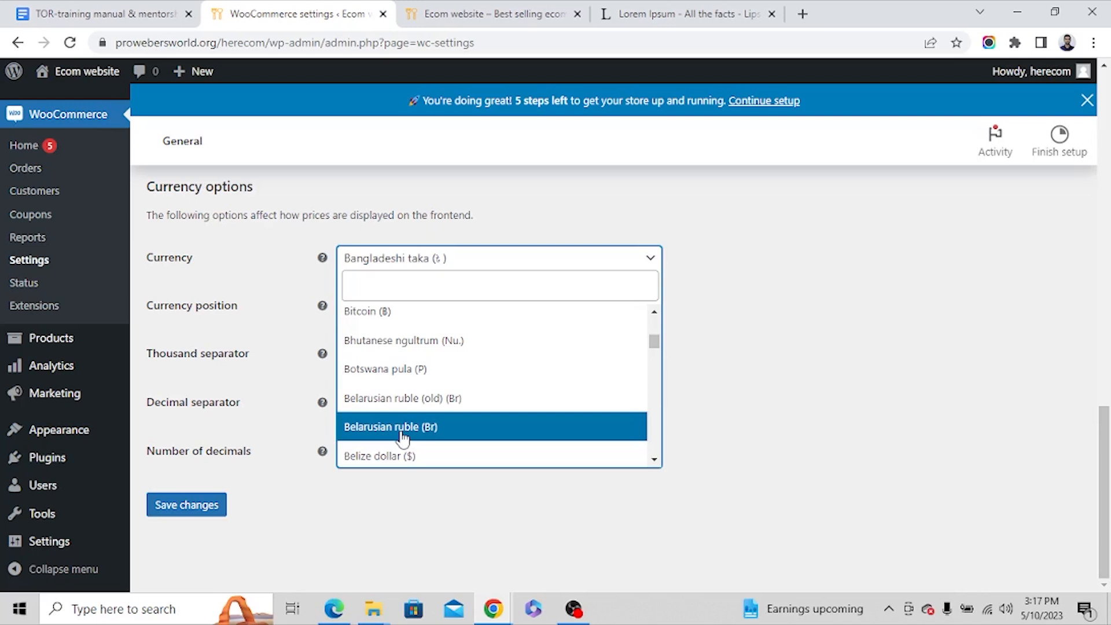
click(453, 280)
text(euro)
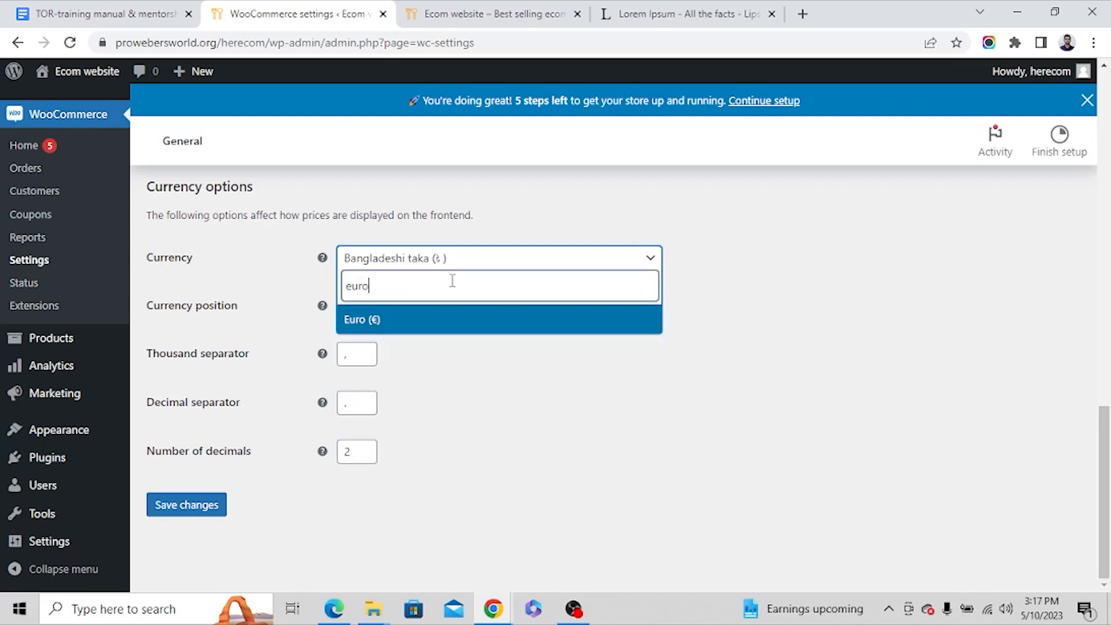
click(389, 323)
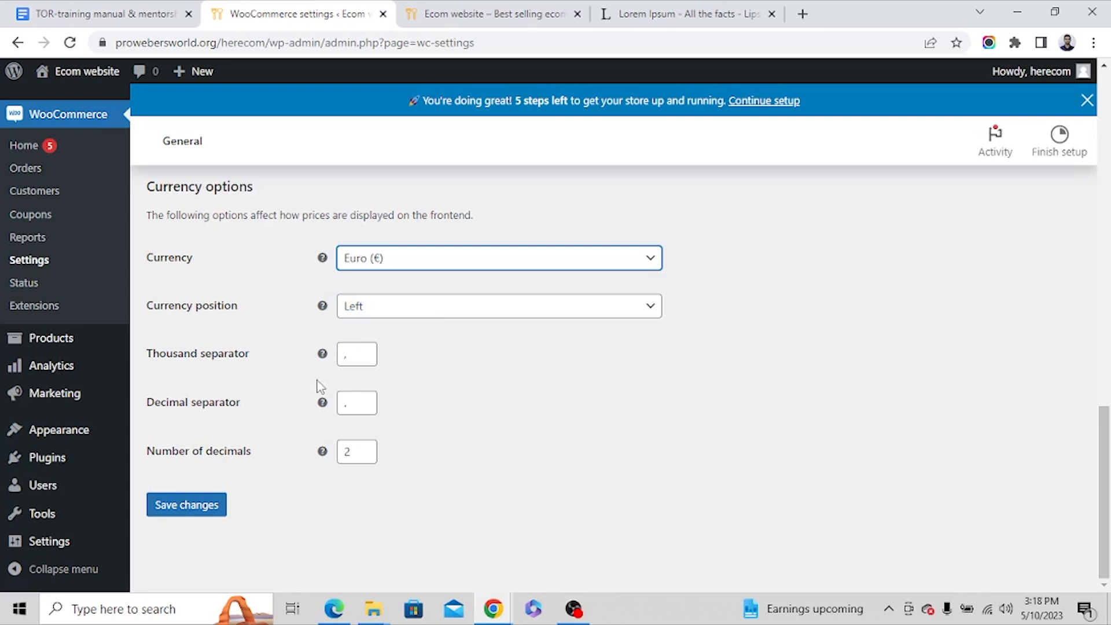
- Review the general settings from the store address through the general options to the currency options
scroll(321, 387, up, 13)
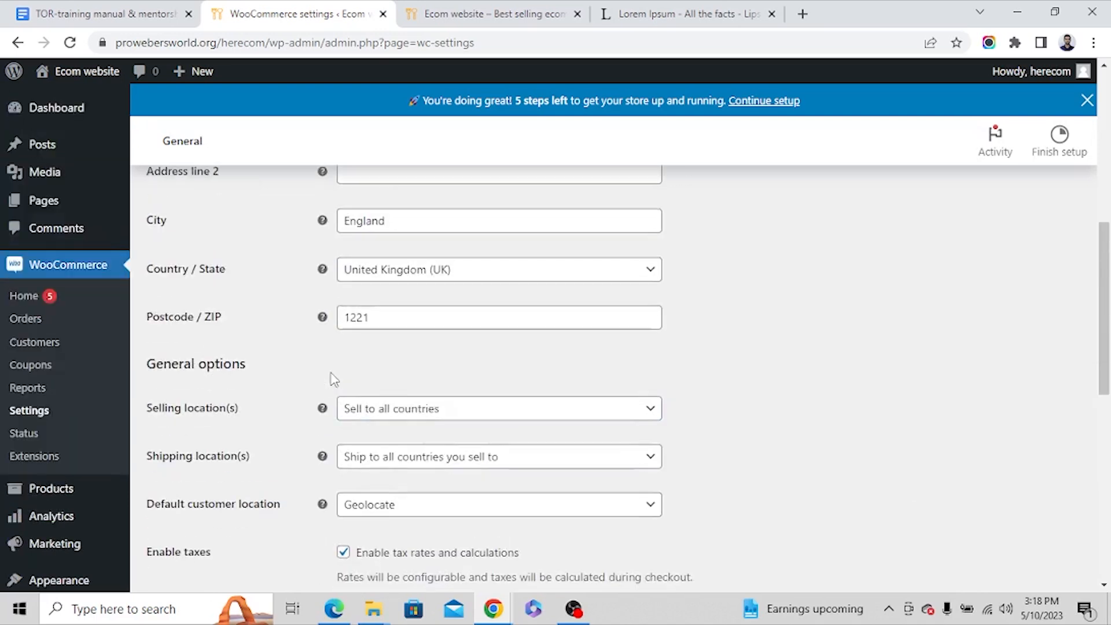
scroll(419, 370, down, 2)
scroll(417, 367, up, 2)
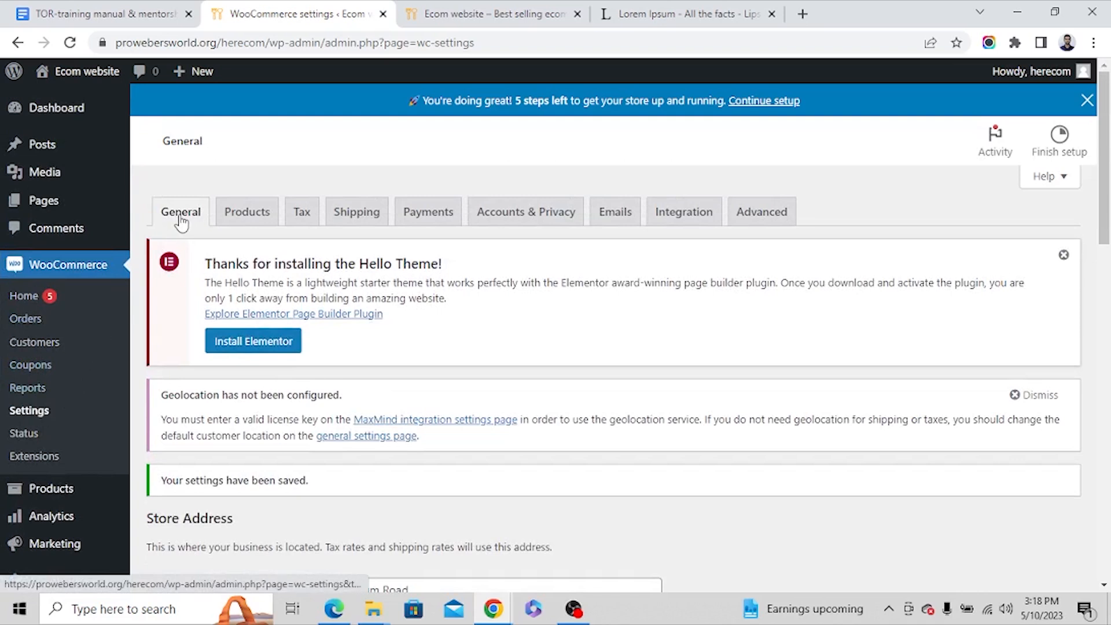
scroll(560, 431, down, 4)
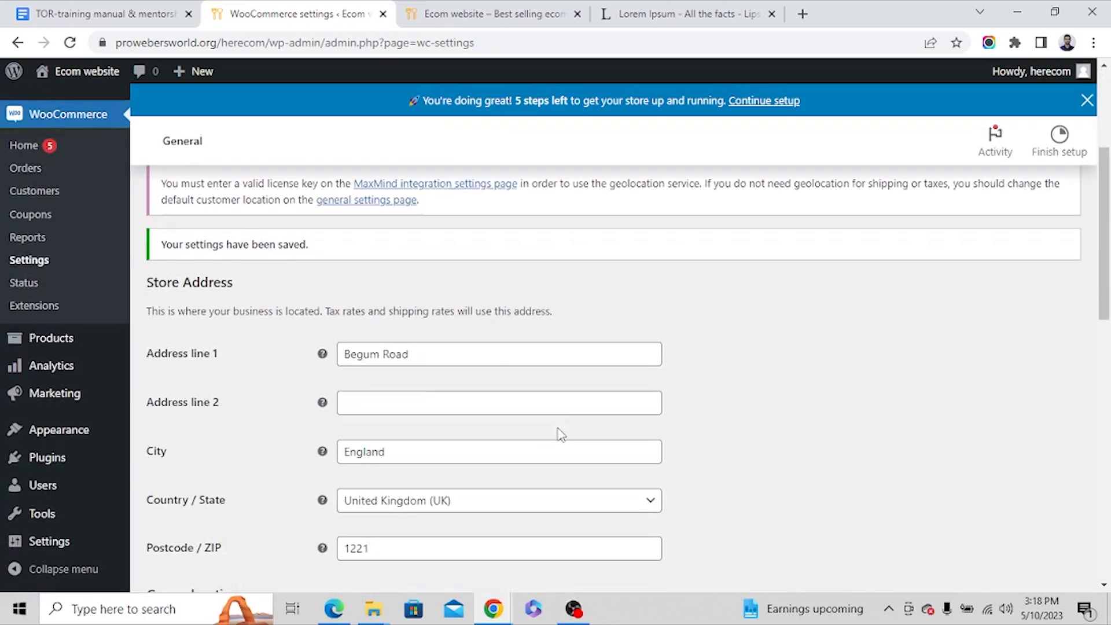
scroll(330, 394, down, 1)
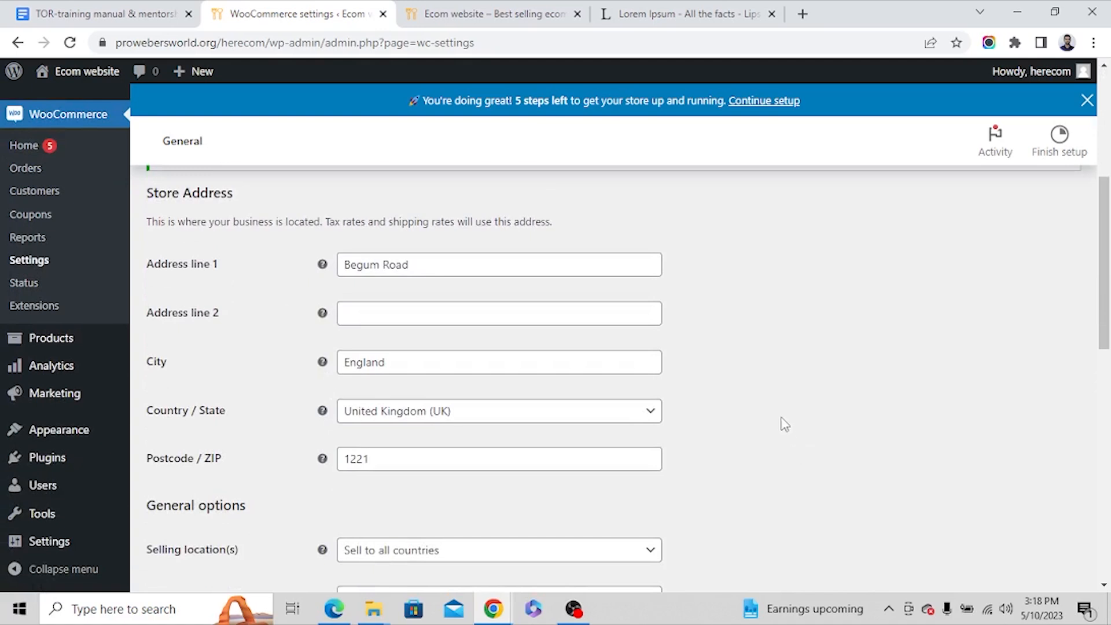
scroll(756, 407, down, 12)
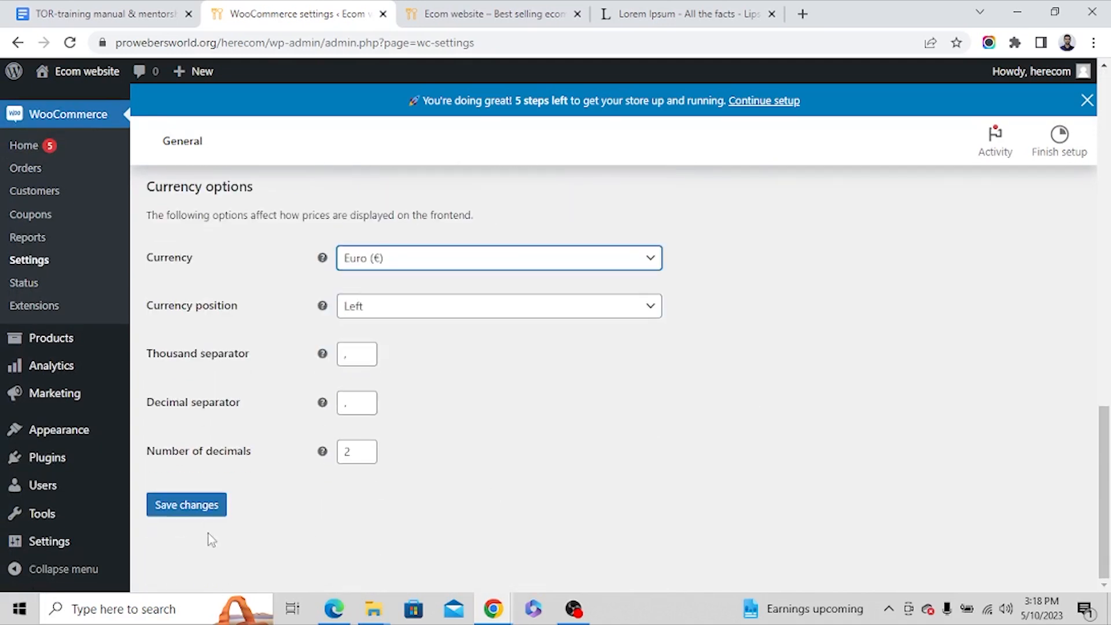
scroll(560, 440, up, 1)
scroll(560, 440, up, 10)
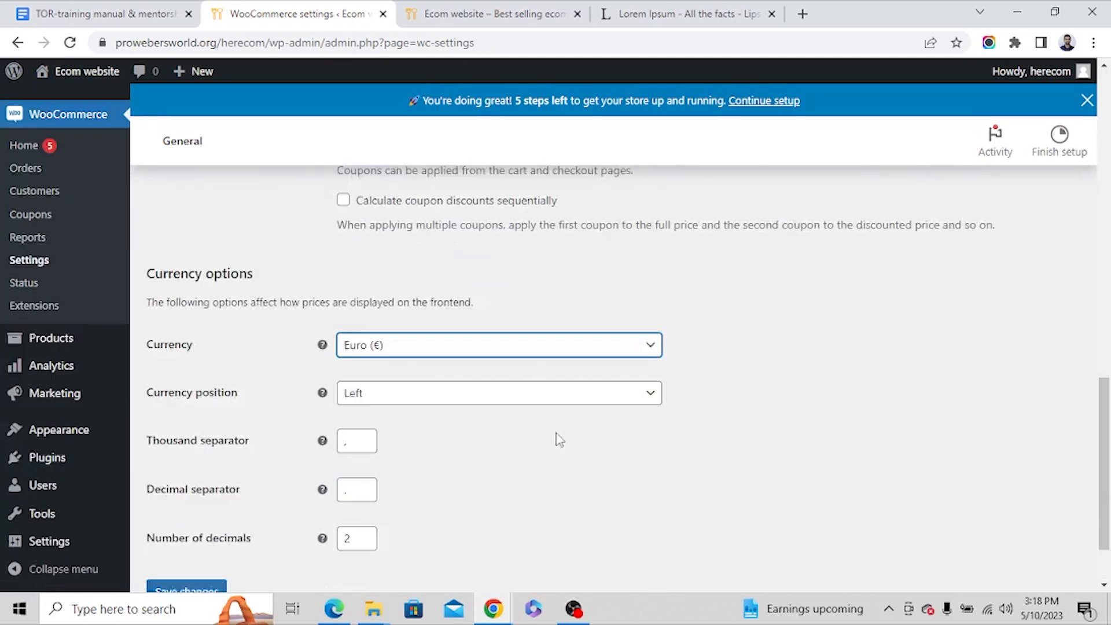
- Save the general settings with the changed currency
scroll(355, 398, down, 10)
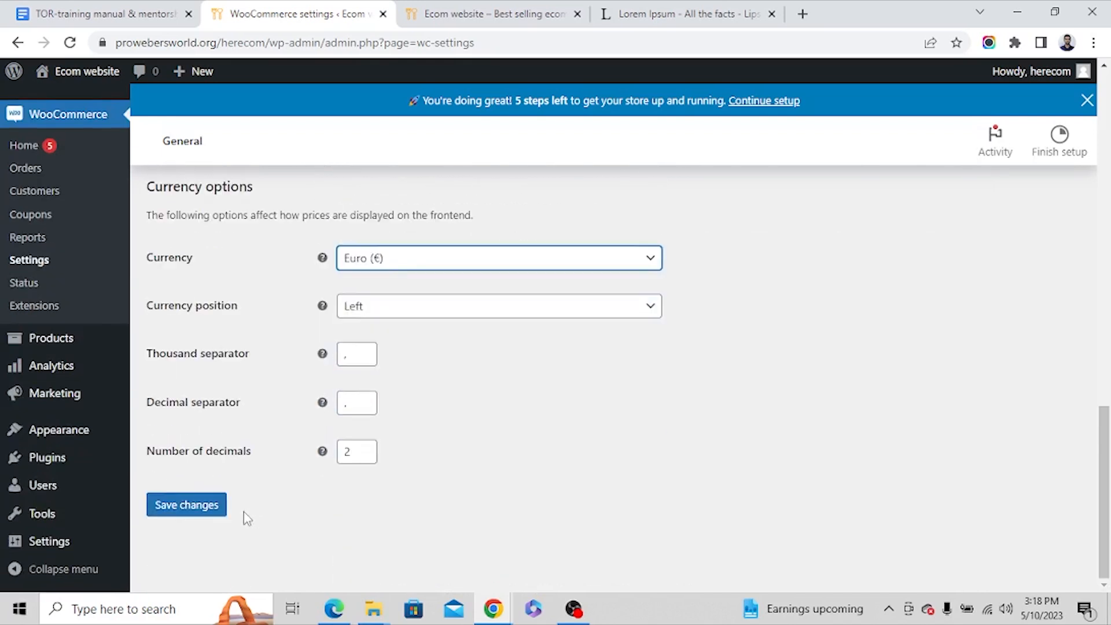
click(184, 509)
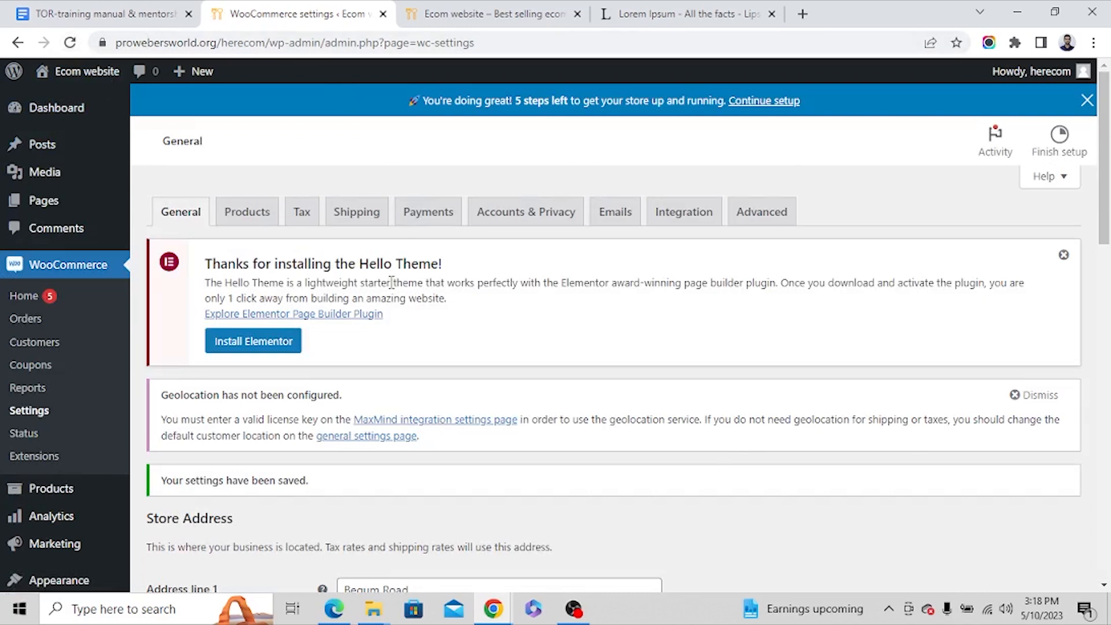
scroll(537, 412, down, 5)
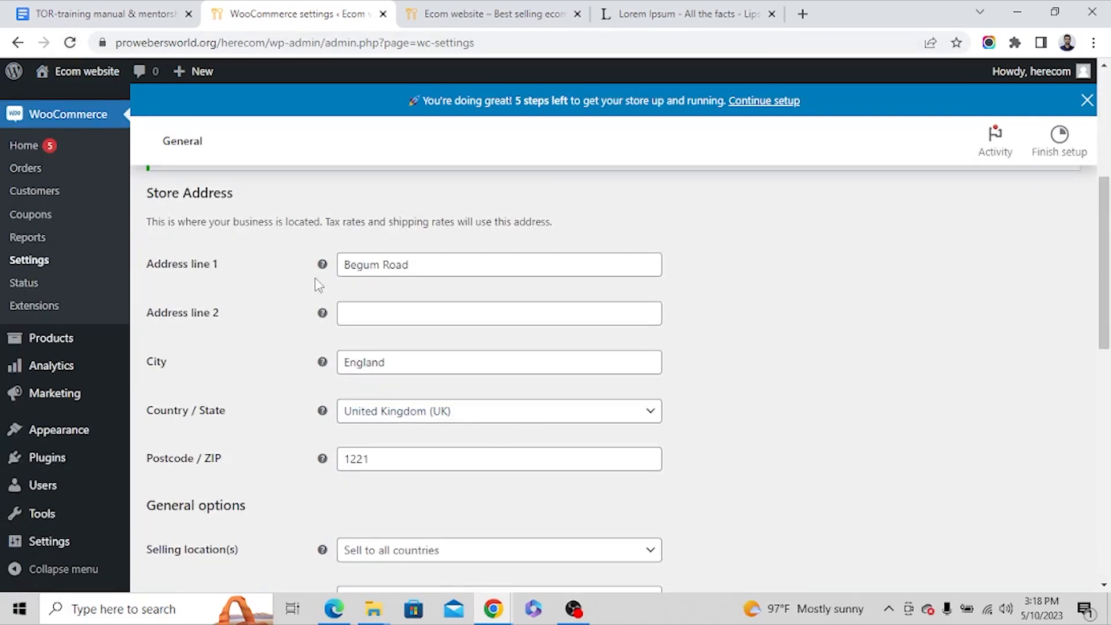
scroll(379, 509, down, 10)
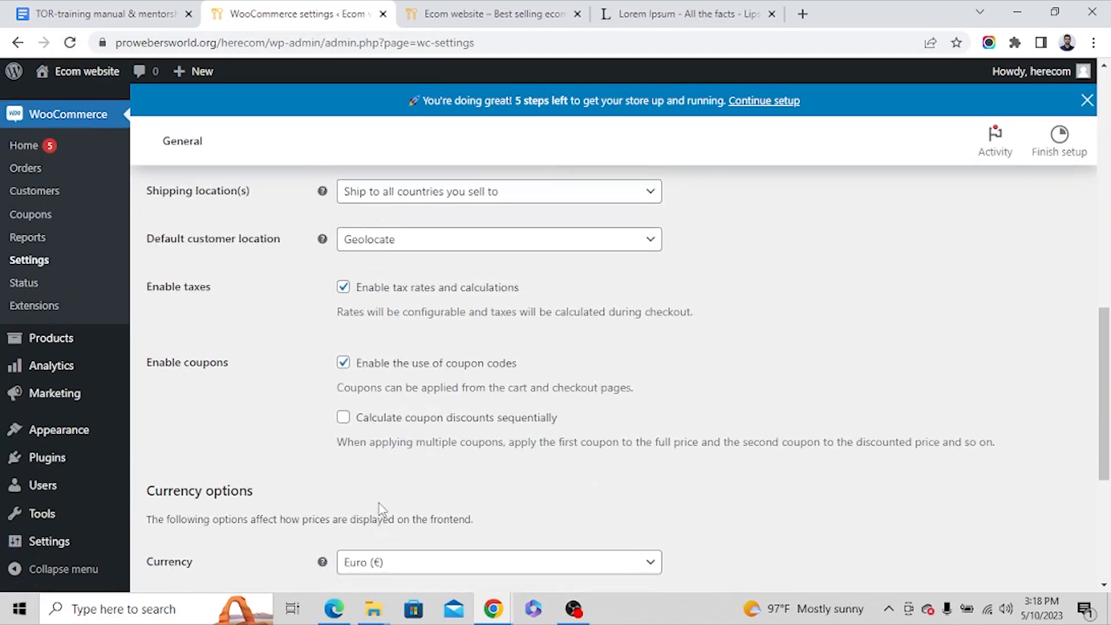